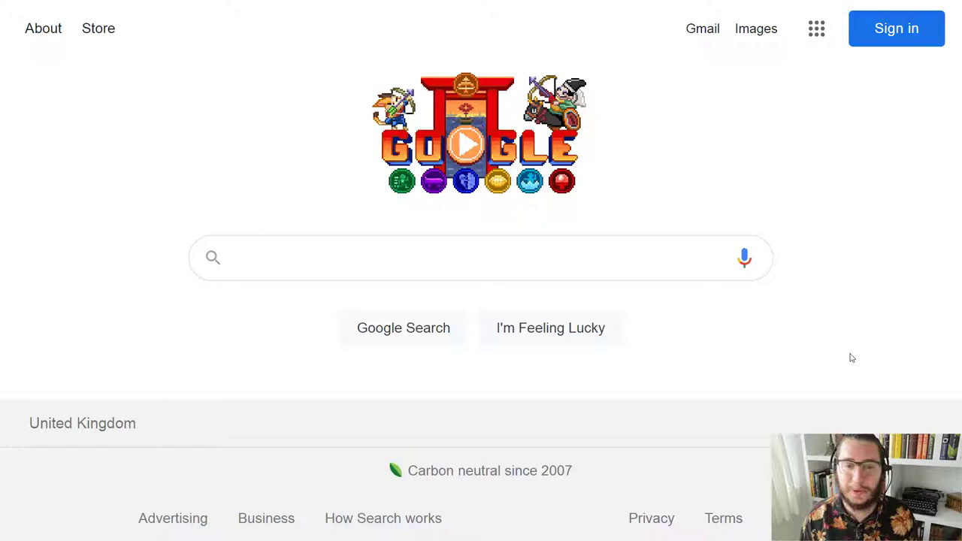
Step: Search Google for 'social work libguide uea'
{"action": "left_click", "coordinate": [413, 259]}
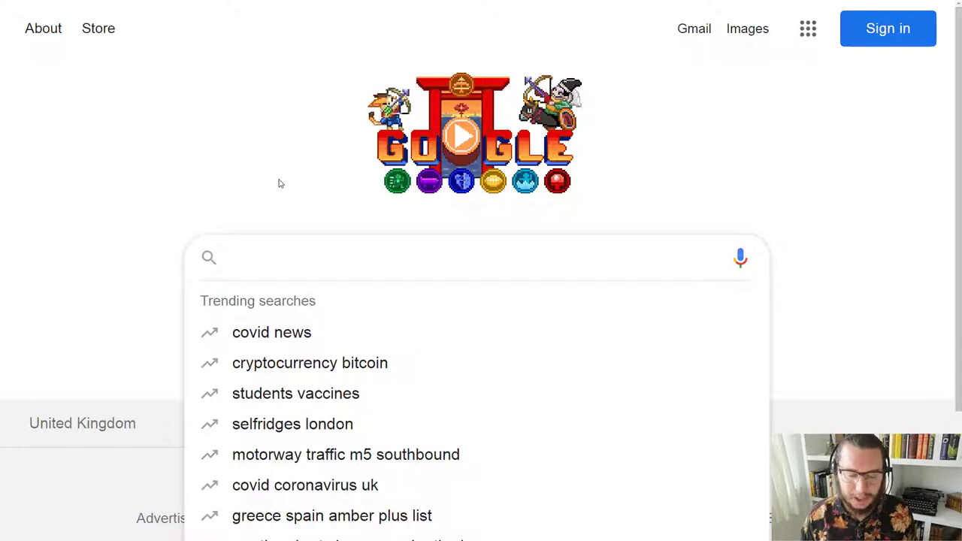
{"action": "type", "text": "social wo"}
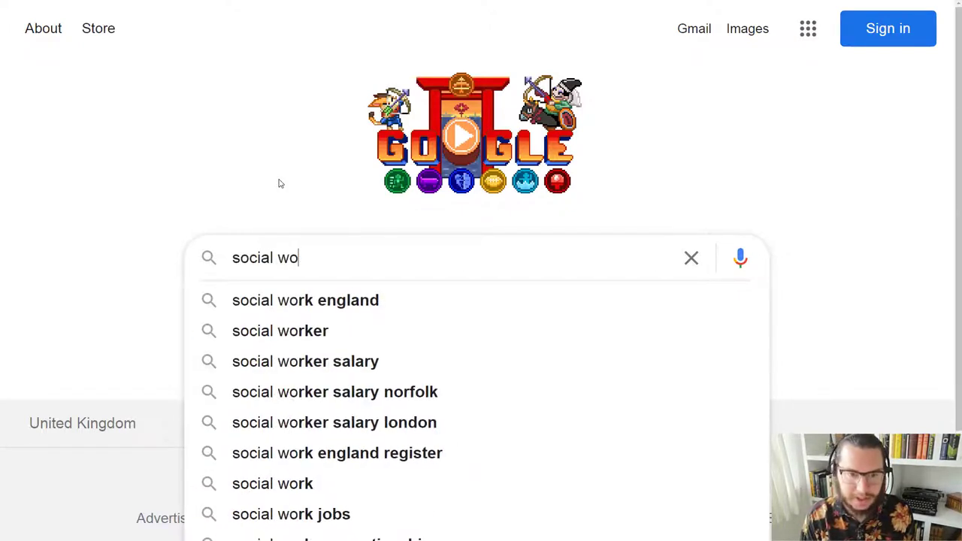
{"action": "type", "text": "rk libguide uea"}
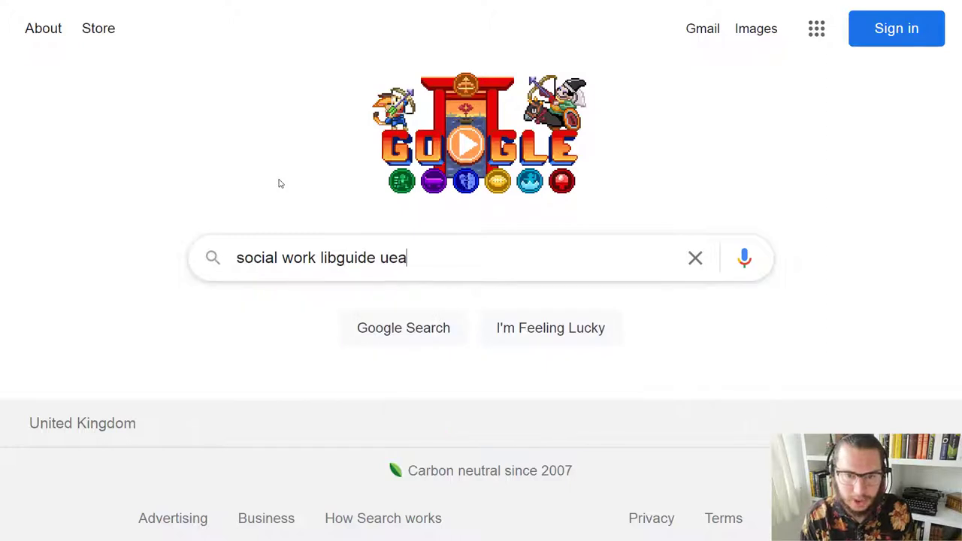
{"action": "key", "text": "Return"}
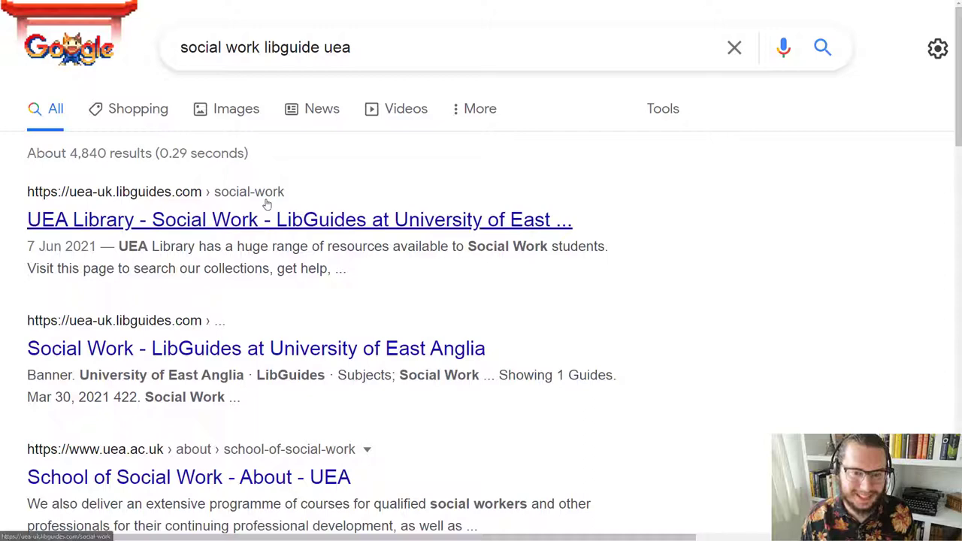
Step: Open the UEA Library Social Work guide's A-Z databases list, zoomed to 175%
{"action": "left_click", "coordinate": [186, 228]}
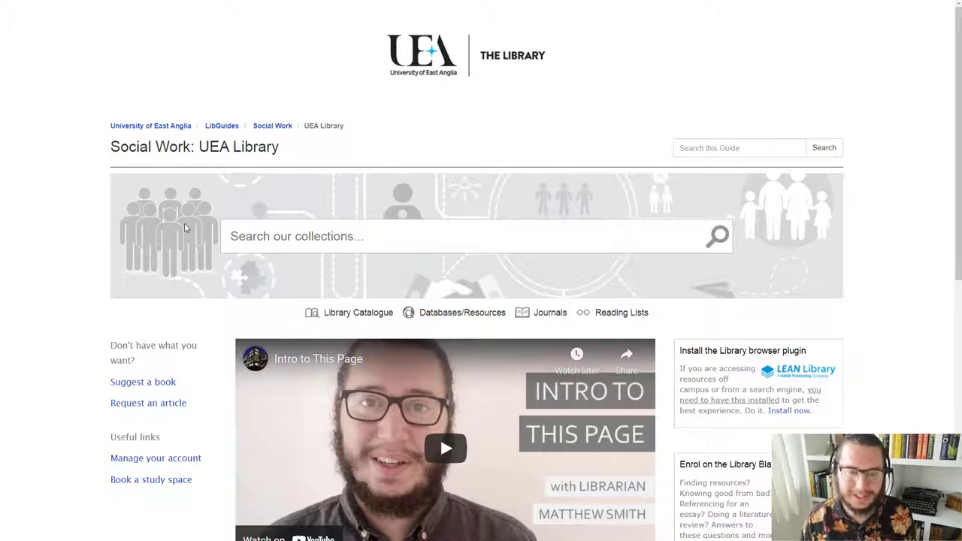
{"action": "left_click", "coordinate": [446, 315]}
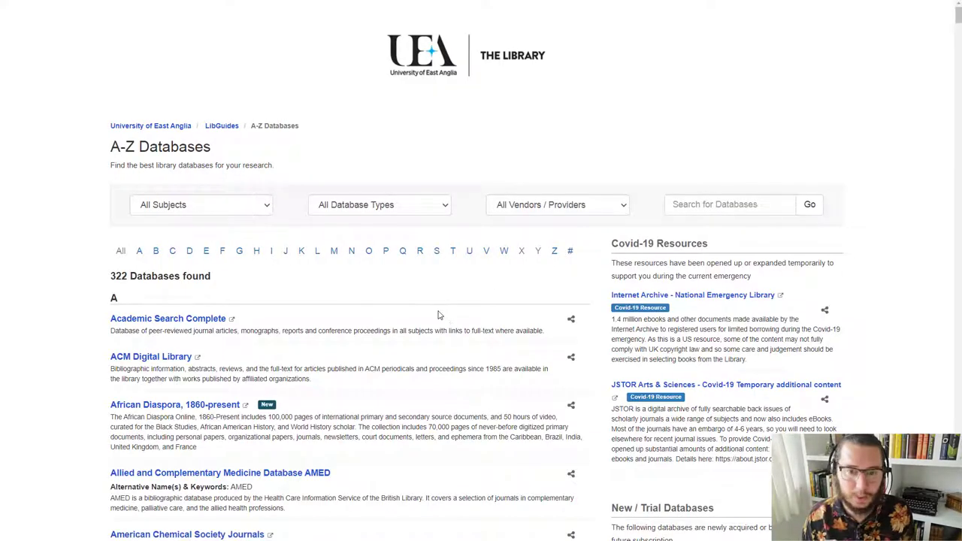
{"action": "key", "text": "ctrl+plus"}
{"action": "key", "text": "ctrl+plus"}
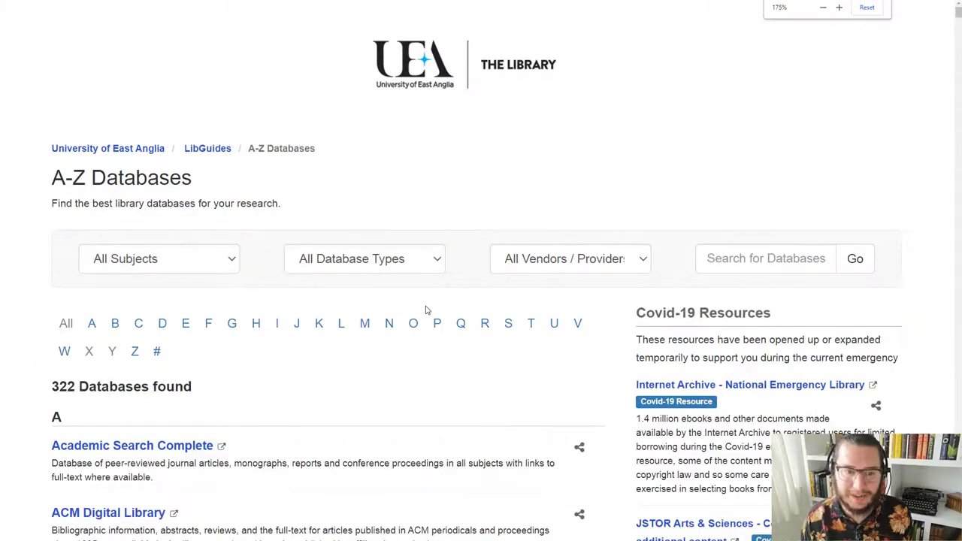
{"action": "scroll", "coordinate": [426, 311], "scroll_direction": "down", "scroll_amount": 3}
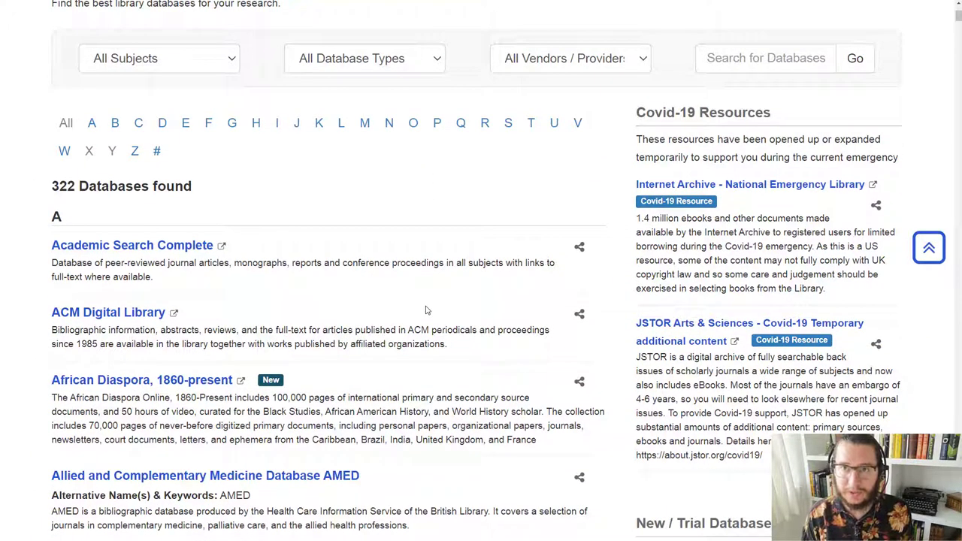
Step: Filter the databases to letter S and open Social Care Online
{"action": "left_click", "coordinate": [509, 124]}
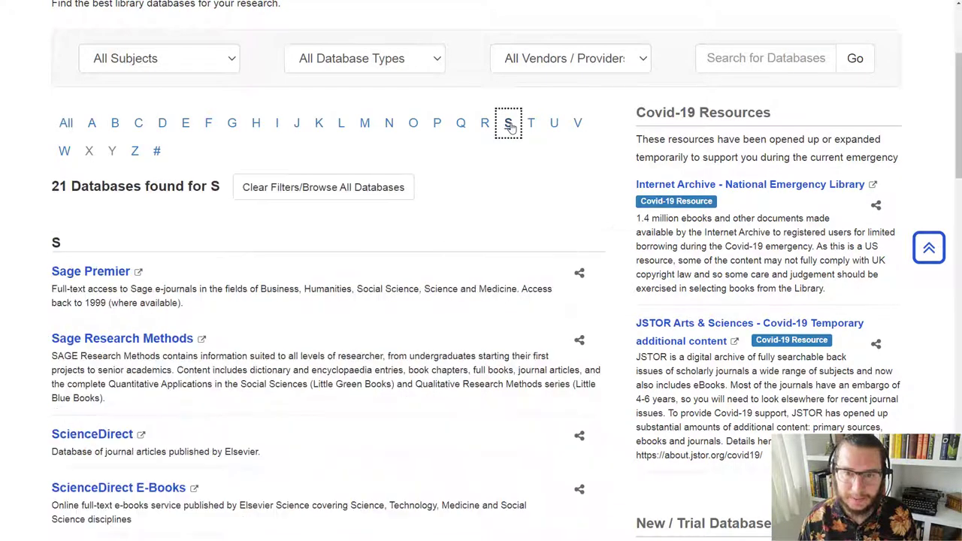
{"action": "scroll", "coordinate": [489, 162], "scroll_direction": "down", "scroll_amount": 3}
{"action": "scroll", "coordinate": [489, 161], "scroll_direction": "down", "scroll_amount": 6}
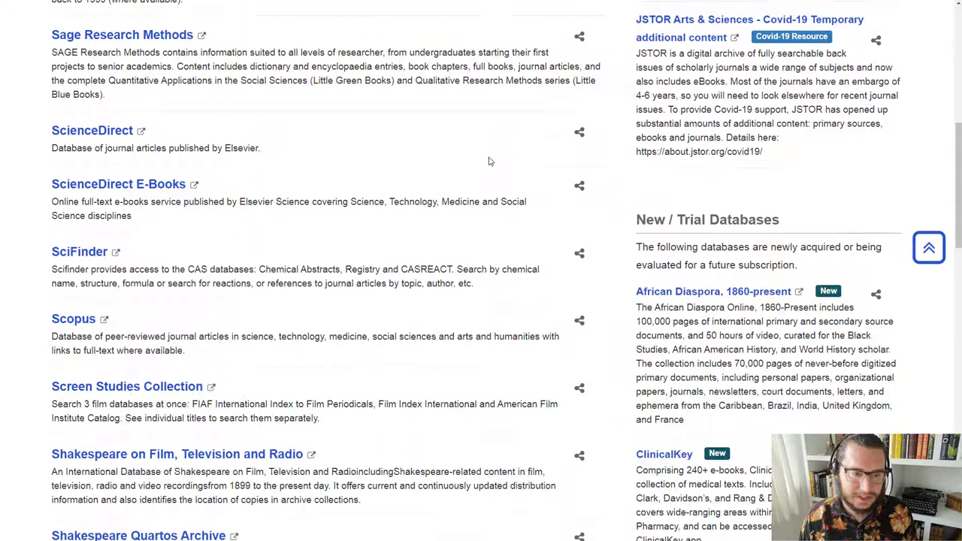
{"action": "scroll", "coordinate": [489, 161], "scroll_direction": "down", "scroll_amount": 3}
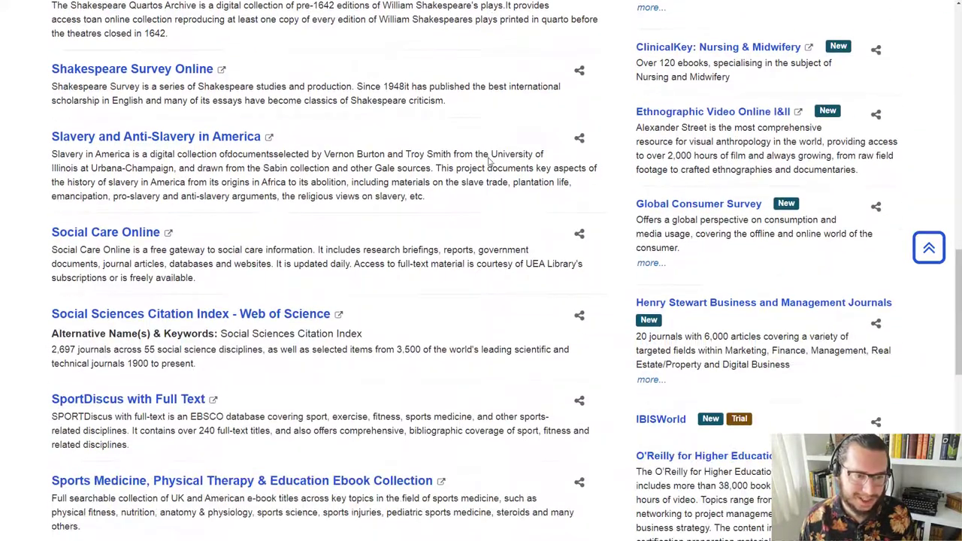
{"action": "left_click", "coordinate": [117, 238]}
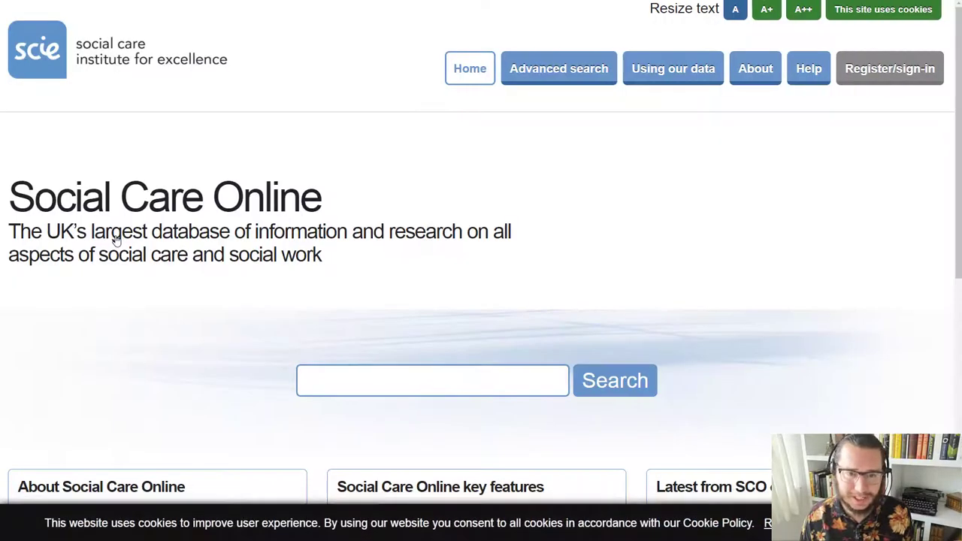
Step: Go to Social Care Online's Register/sign-in page and bring its Sign in form into view
{"action": "left_click", "coordinate": [379, 380]}
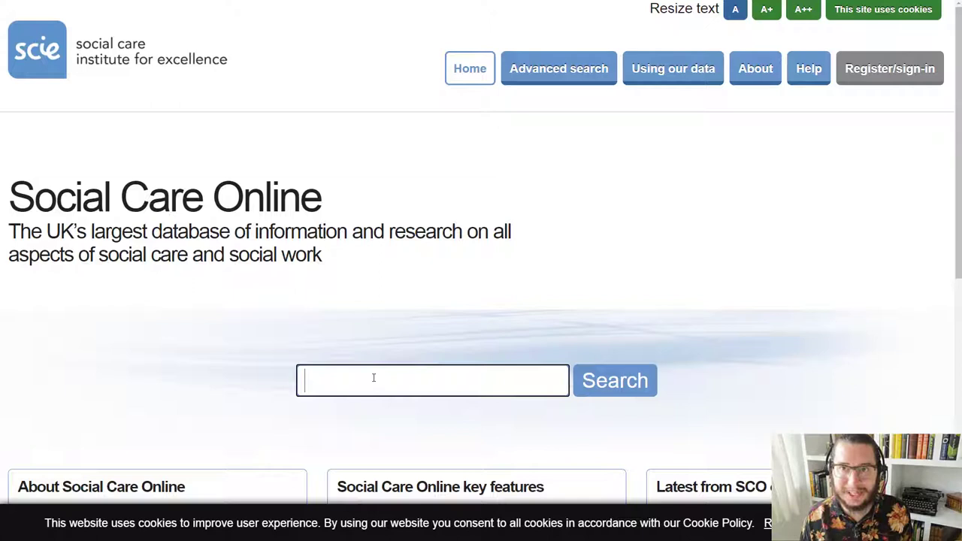
{"action": "left_click", "coordinate": [557, 79]}
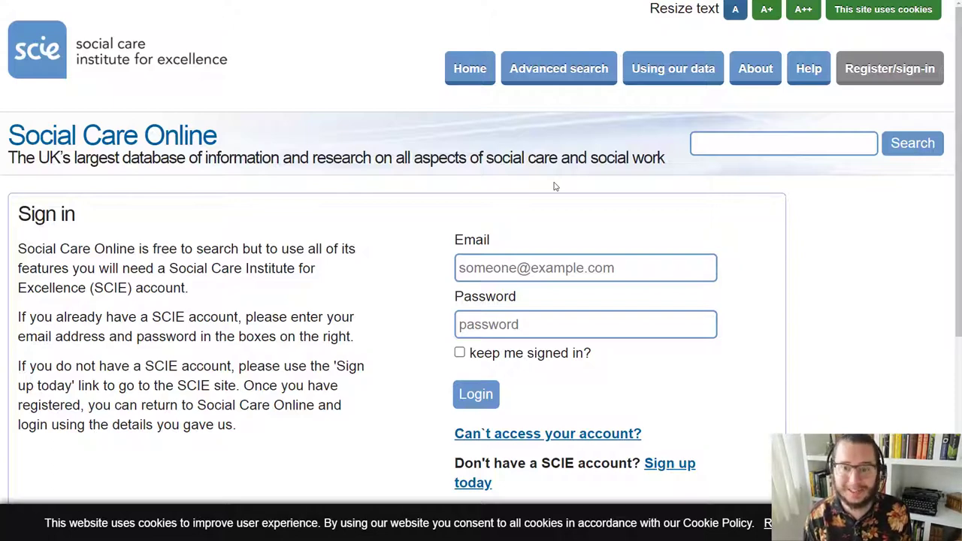
{"action": "scroll", "coordinate": [557, 196], "scroll_direction": "down", "scroll_amount": 2}
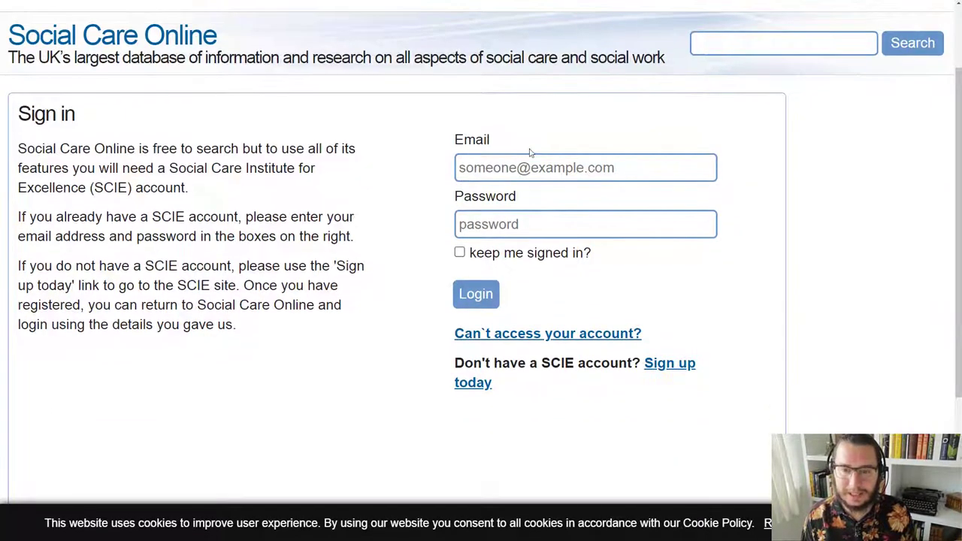
{"action": "left_click", "coordinate": [668, 368]}
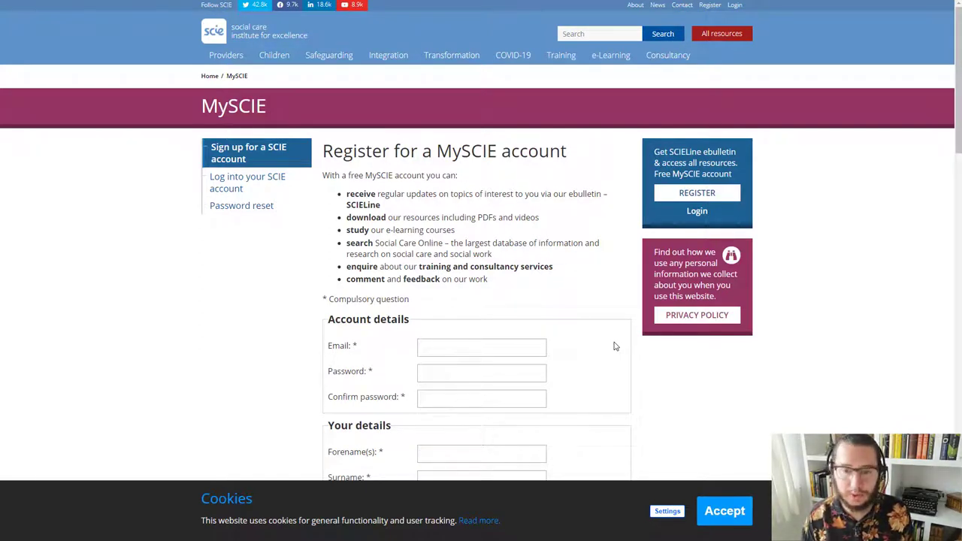
{"action": "scroll", "coordinate": [614, 346], "scroll_direction": "down", "scroll_amount": 3}
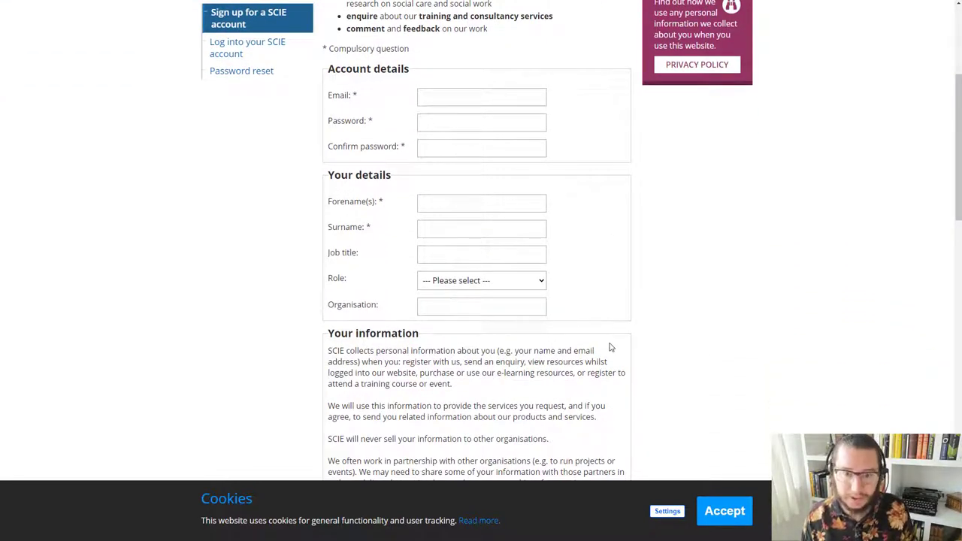
{"action": "left_click", "coordinate": [530, 308]}
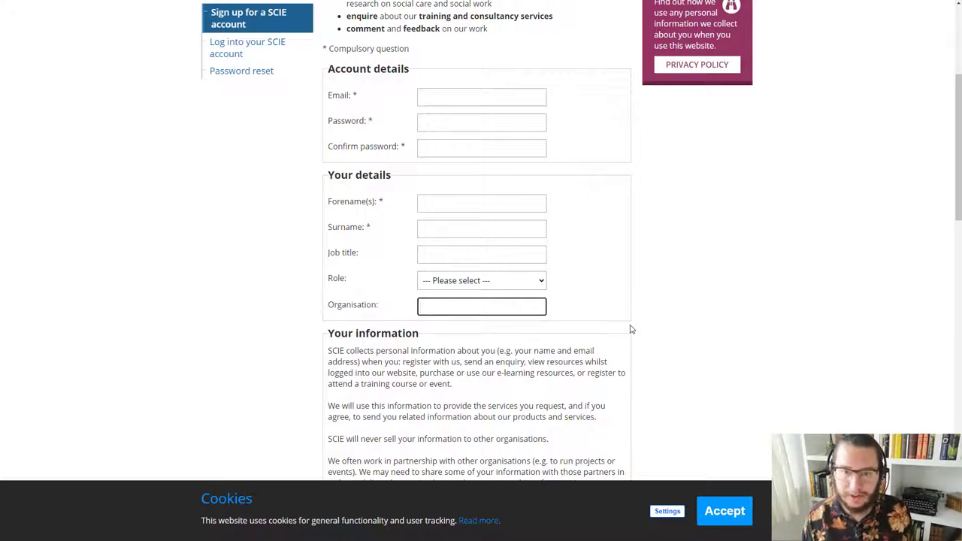
{"action": "key", "text": "ctrl+Tab"}
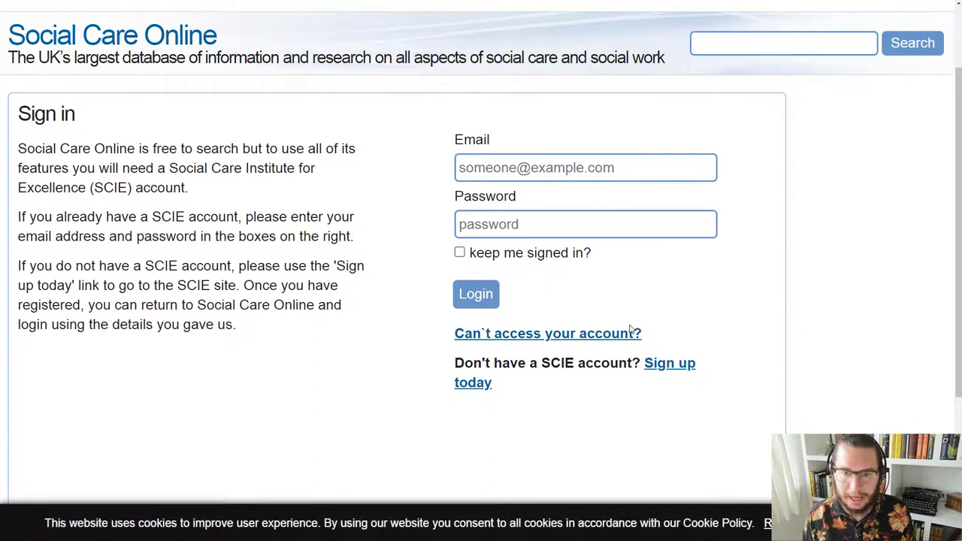
Step: Log in with the SCIE account e-mail and password to reach Advanced search
{"action": "left_click", "coordinate": [567, 167]}
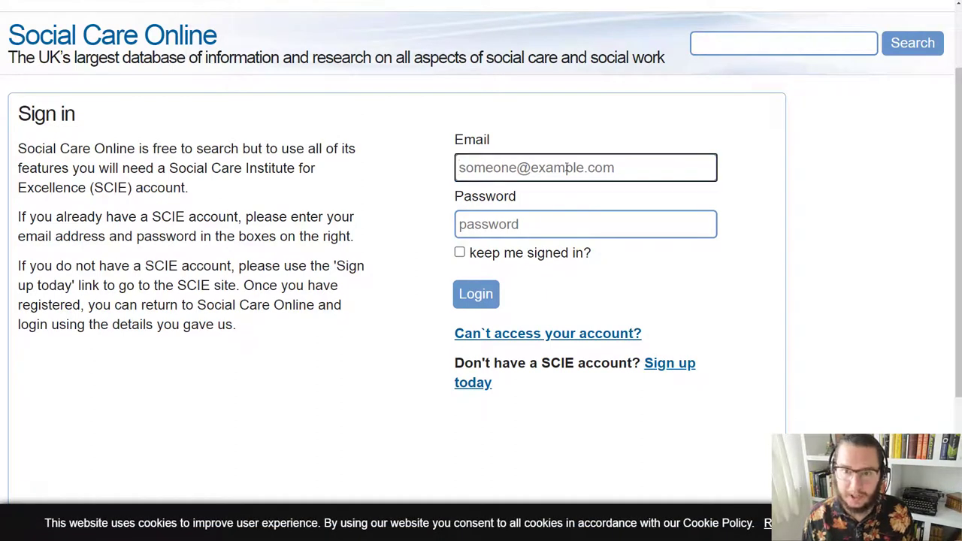
{"action": "left_click", "coordinate": [604, 167]}
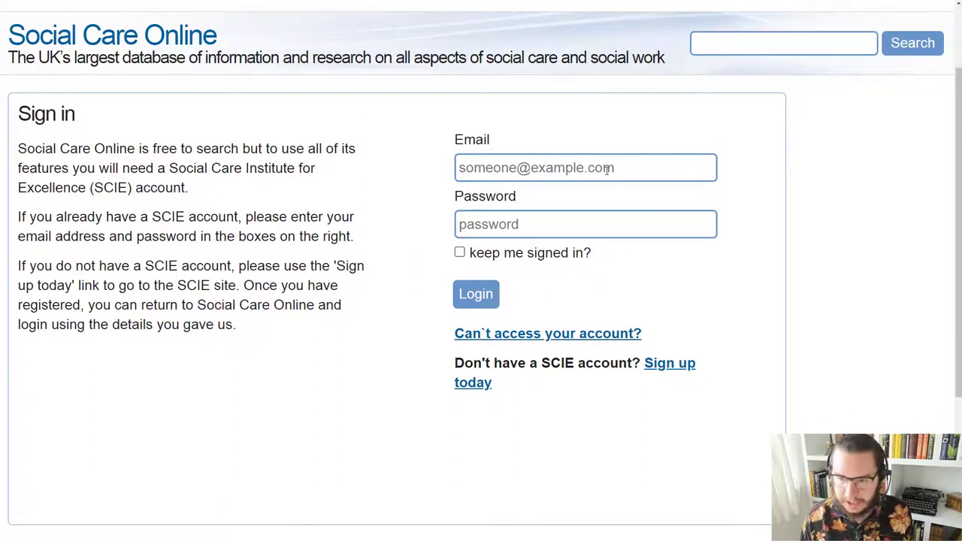
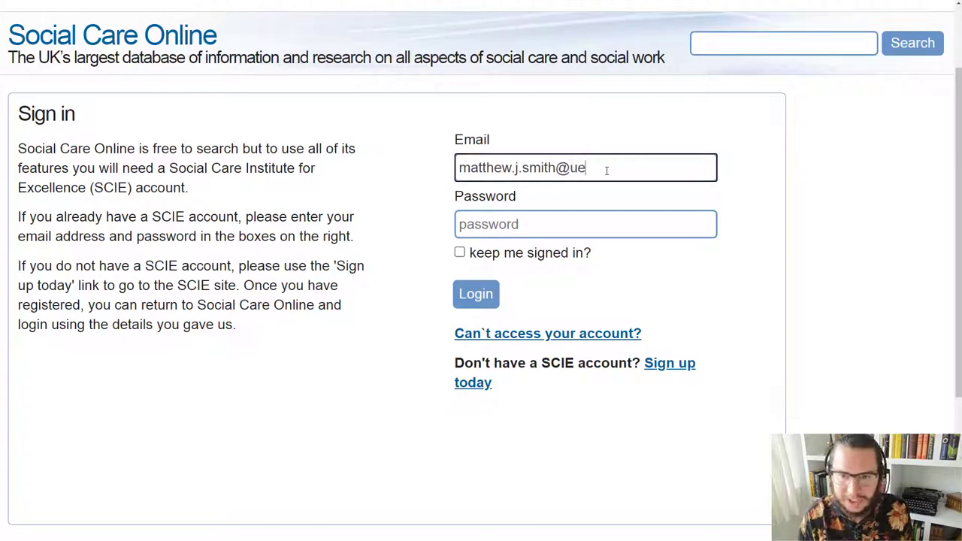
{"action": "key", "text": "Tab"}
{"action": "type", "text": "••••••"}
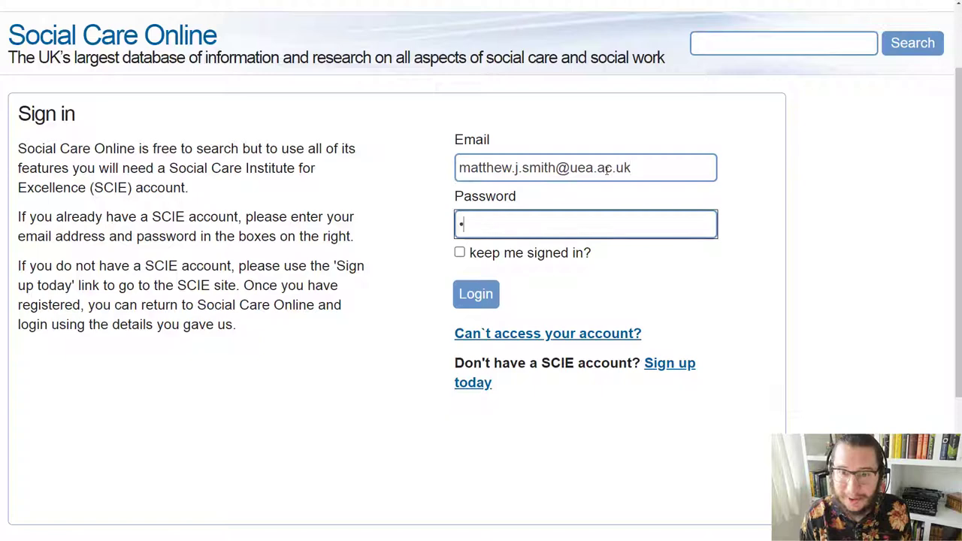
{"action": "type", "text": "••"}
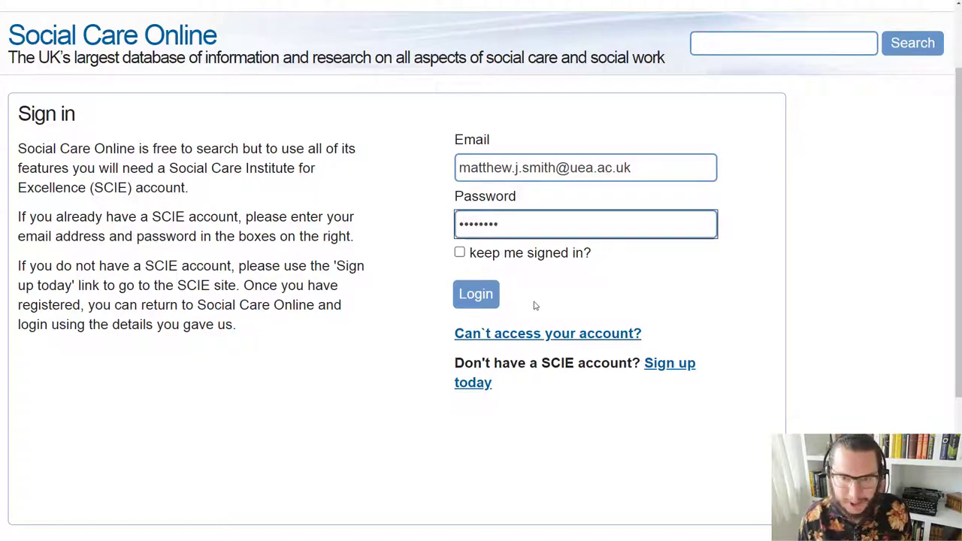
{"action": "left_click", "coordinate": [478, 297]}
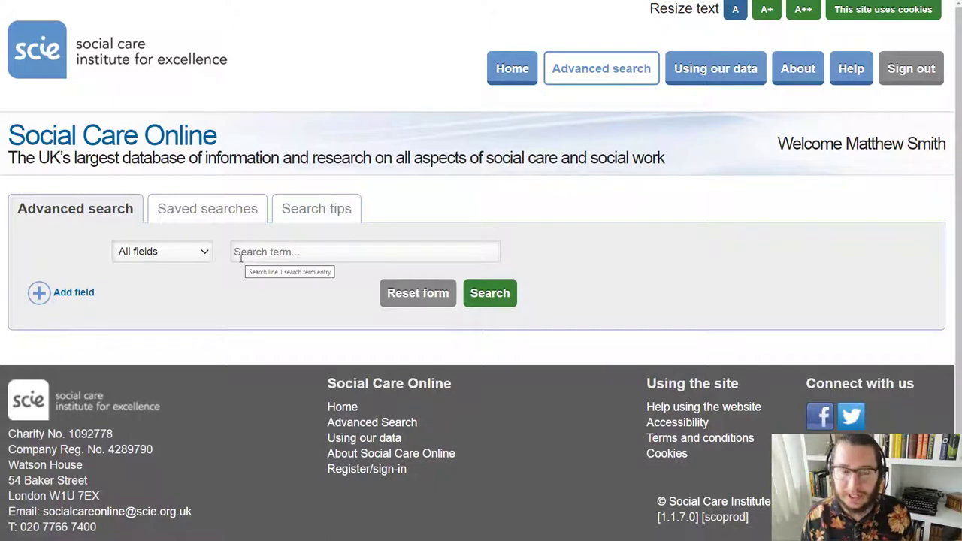
Step: Add two AND-joined rows so the form has three All fields search rows
{"action": "left_click", "coordinate": [240, 258]}
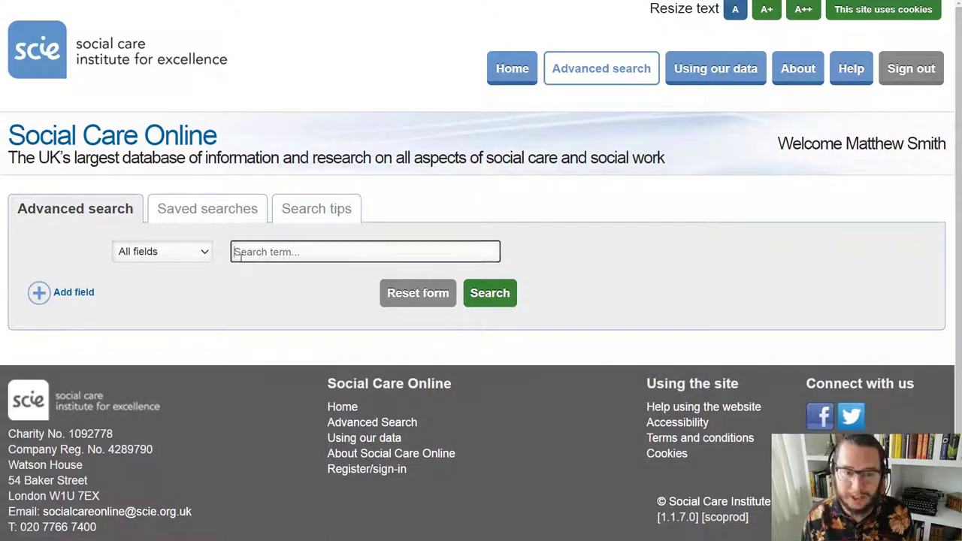
{"action": "left_click", "coordinate": [43, 298]}
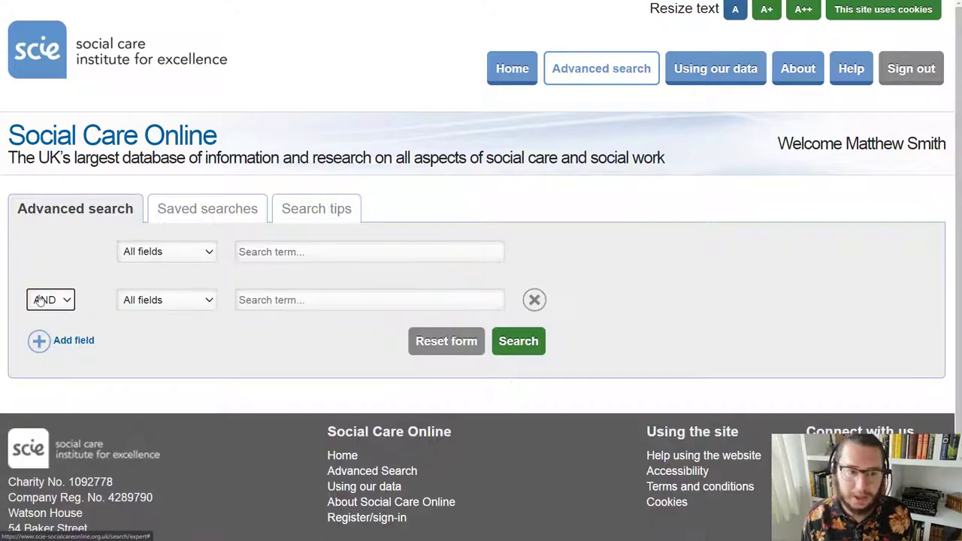
{"action": "left_click", "coordinate": [38, 342]}
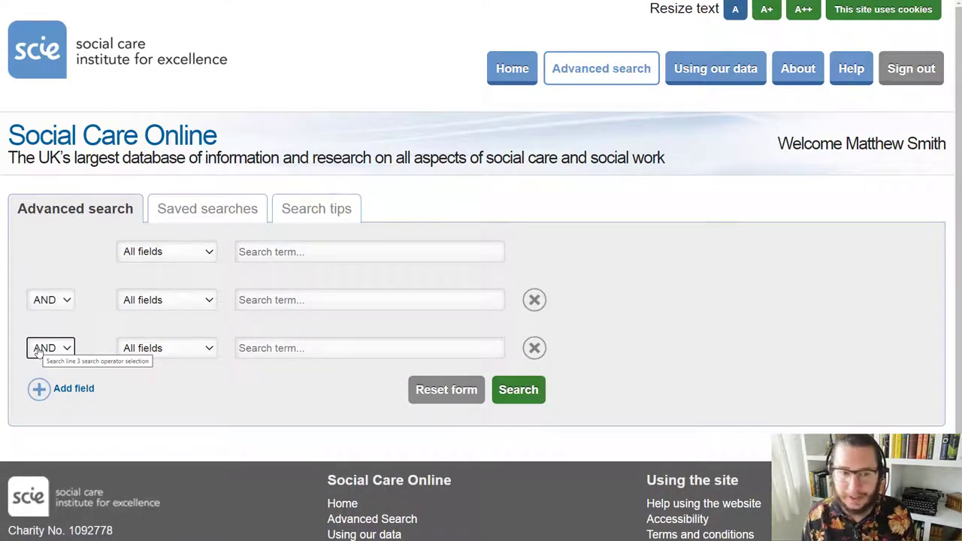
{"action": "left_click", "coordinate": [63, 328]}
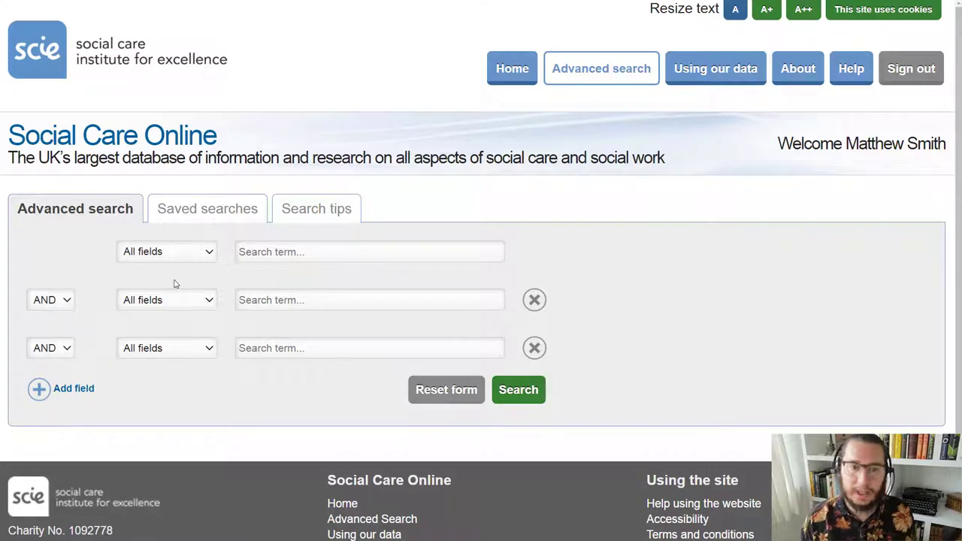
{"action": "left_click", "coordinate": [241, 260]}
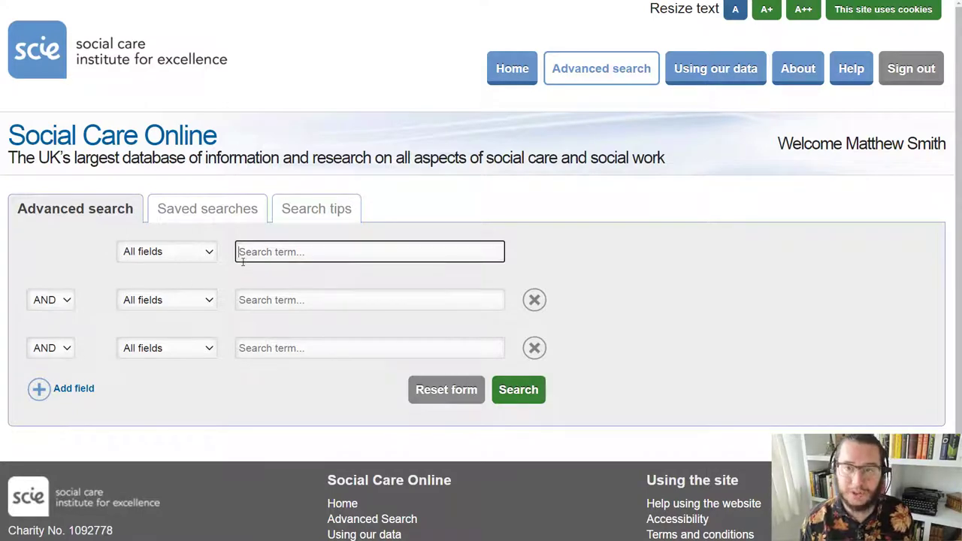
{"action": "type", "text": "social w"}
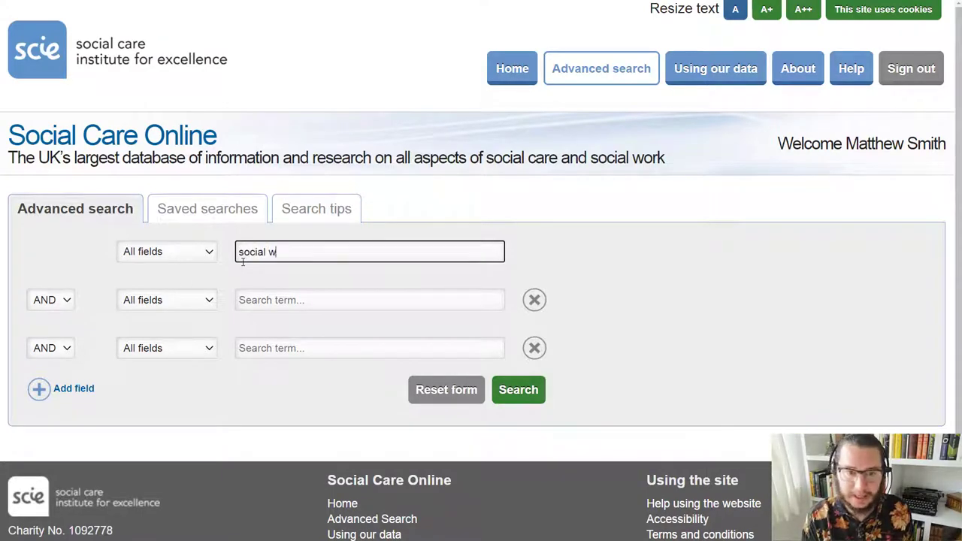
{"action": "type", "text": "ork or social care"}
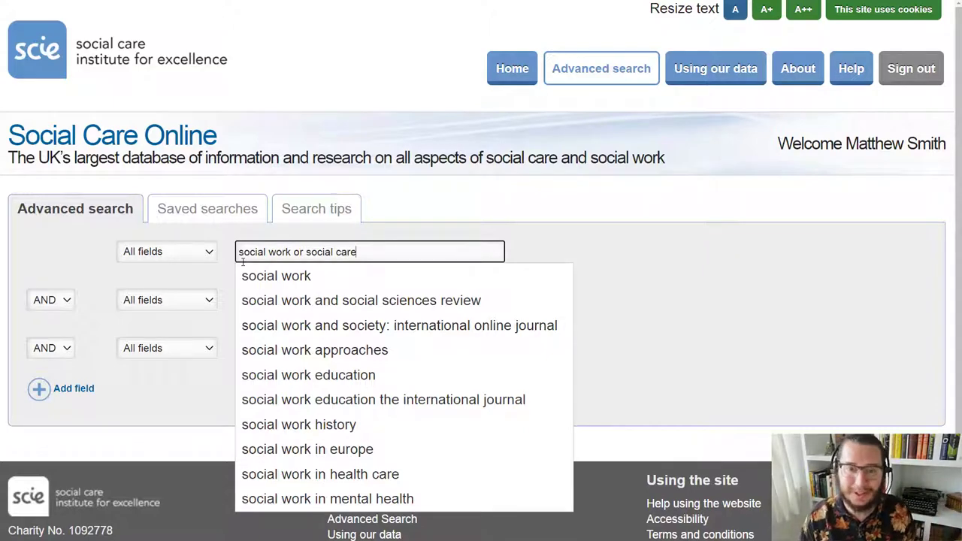
{"action": "key", "text": "BackSpace"}
{"action": "key", "text": "BackSpace"}
{"action": "key", "text": "BackSpace"}
{"action": "key", "text": "BackSpace"}
{"action": "key", "text": "BackSpace"}
{"action": "key", "text": "BackSpace"}
{"action": "key", "text": "BackSpace"}
{"action": "key", "text": "BackSpace"}
{"action": "key", "text": "BackSpace"}
{"action": "key", "text": "BackSpace"}
{"action": "key", "text": "BackSpace"}
{"action": "key", "text": "BackSpace"}
{"action": "key", "text": "BackSpace"}
{"action": "key", "text": "BackSpace"}
{"action": "key", "text": "BackSpace"}
{"action": "key", "text": "BackSpace"}
{"action": "key", "text": "BackSpace"}
{"action": "key", "text": "BackSpace"}
{"action": "key", "text": "BackSpace"}
{"action": "key", "text": "BackSpace"}
{"action": "key", "text": "BackSpace"}
{"action": "key", "text": "BackSpace"}
{"action": "key", "text": "BackSpace"}
{"action": "key", "text": "BackSpace"}
{"action": "key", "text": "BackSpace"}
{"action": "key", "text": "BackSpace"}
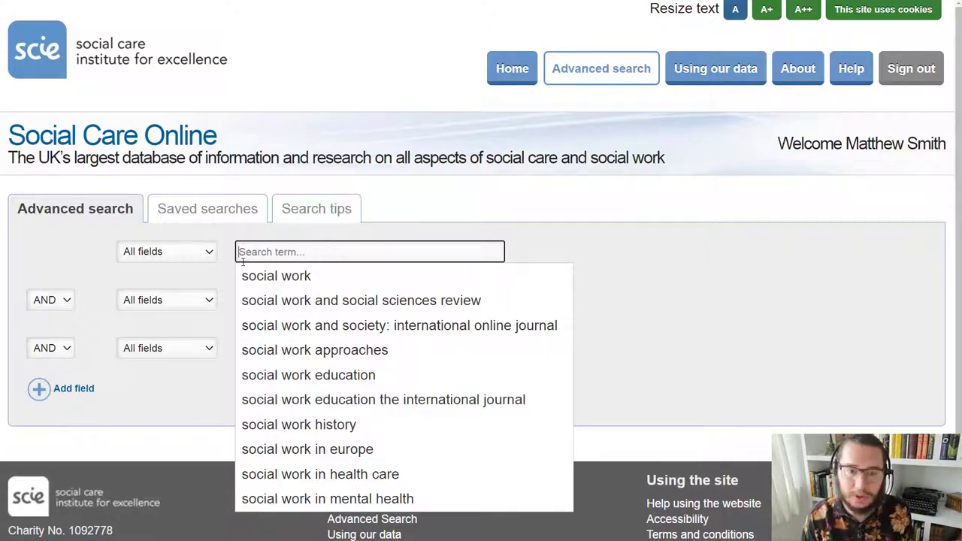
{"action": "left_click", "coordinate": [600, 233]}
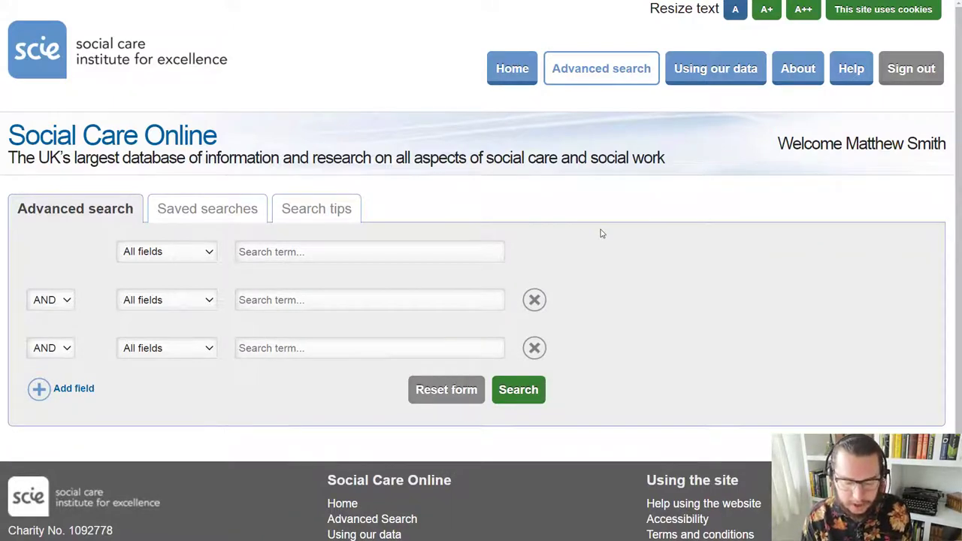
Step: Enter 'adopted' in the first search row and 'violence' in the second
{"action": "left_click", "coordinate": [497, 249]}
{"action": "type", "text": "adopted"}
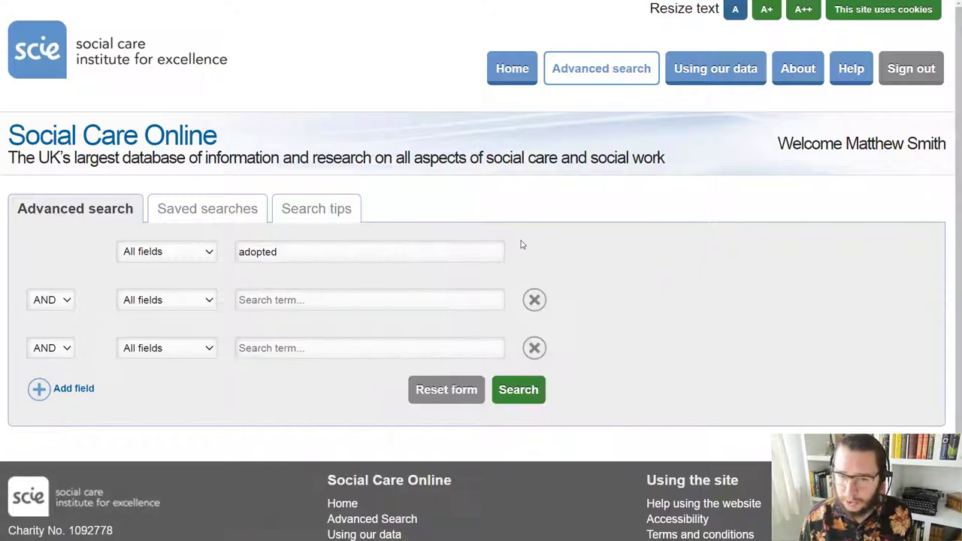
{"action": "left_click", "coordinate": [519, 244]}
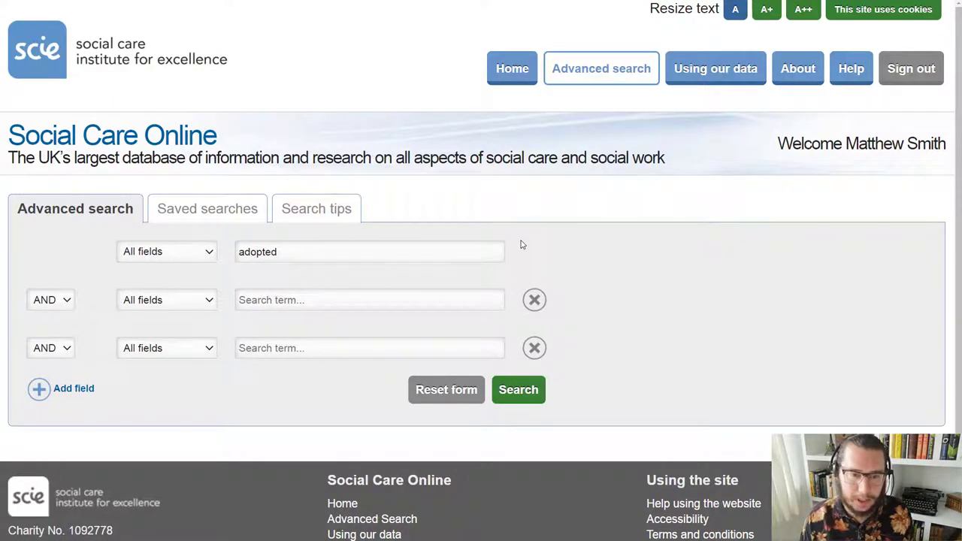
{"action": "left_click", "coordinate": [329, 309]}
{"action": "type", "text": "violence"}
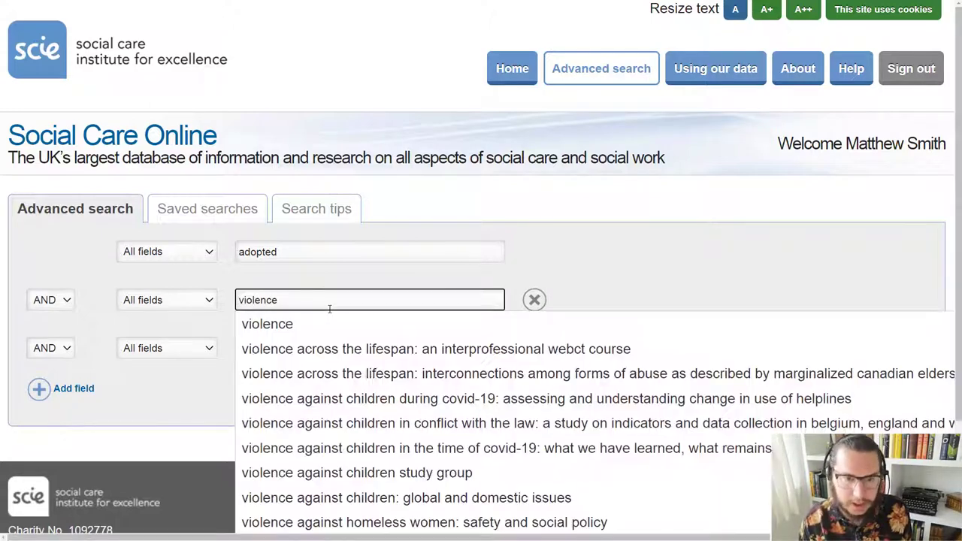
{"action": "left_click", "coordinate": [675, 250]}
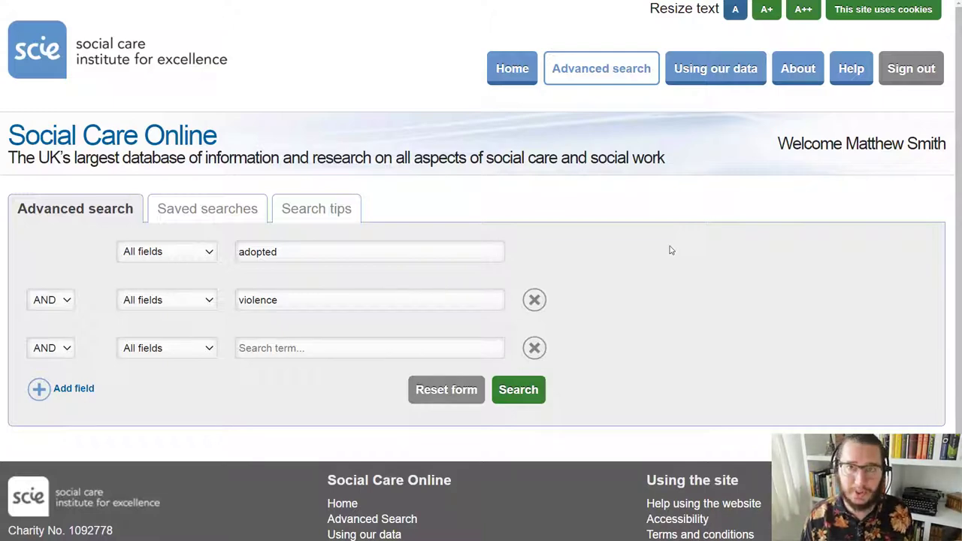
{"action": "left_click", "coordinate": [262, 248]}
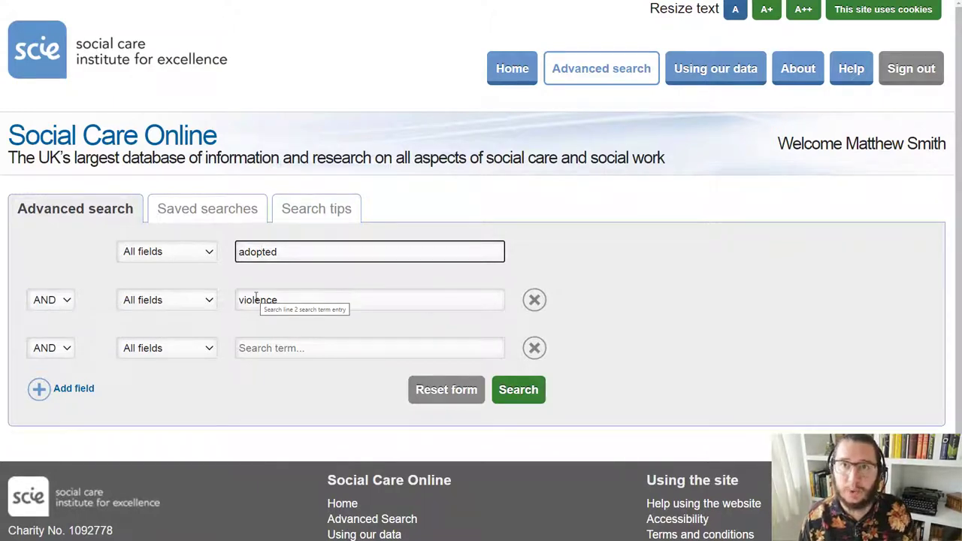
Step: Extend the second row's term to read 'violence or abuse'
{"action": "left_click", "coordinate": [293, 300]}
{"action": "type", "text": "o"}
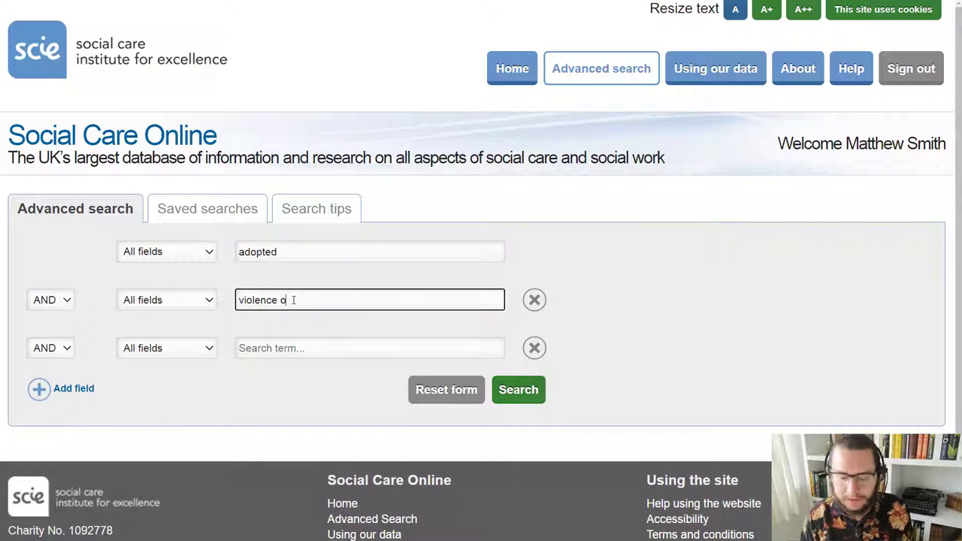
{"action": "type", "text": "r abuse"}
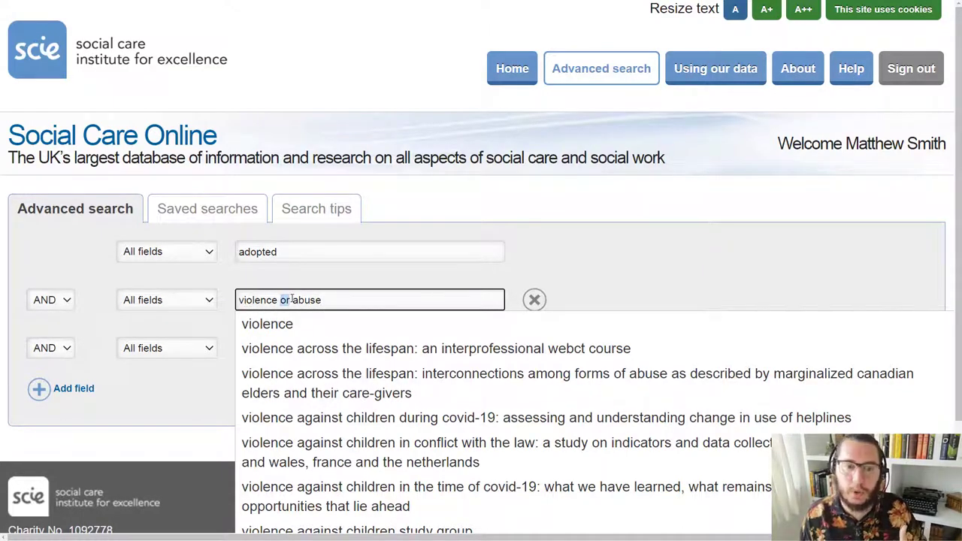
{"action": "left_click", "coordinate": [673, 263]}
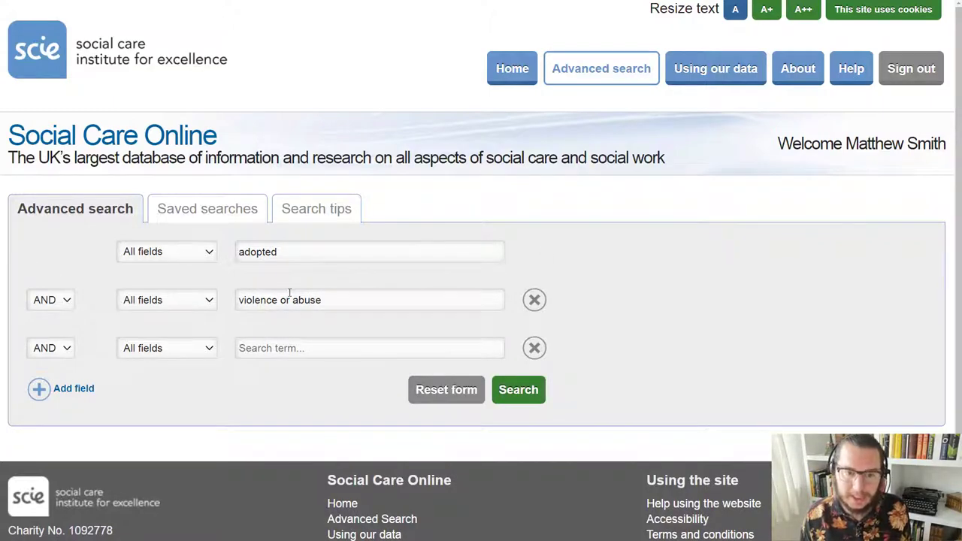
{"action": "left_click_drag", "start_coordinate": [282, 301], "coordinate": [324, 301]}
{"action": "left_click", "coordinate": [293, 251]}
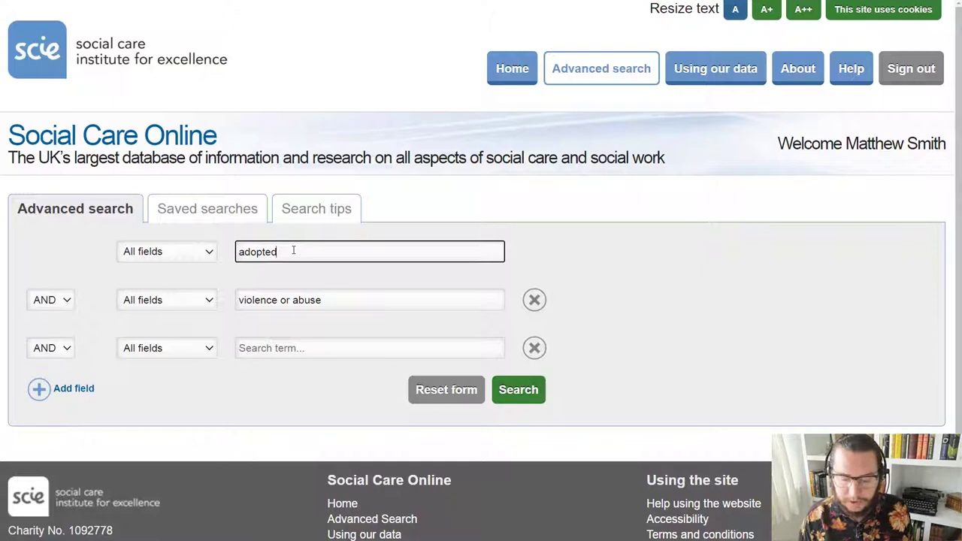
Step: Change the first row's term from 'adopted' to the truncated 'adopt*'
{"action": "type", "text": "or adopt"}
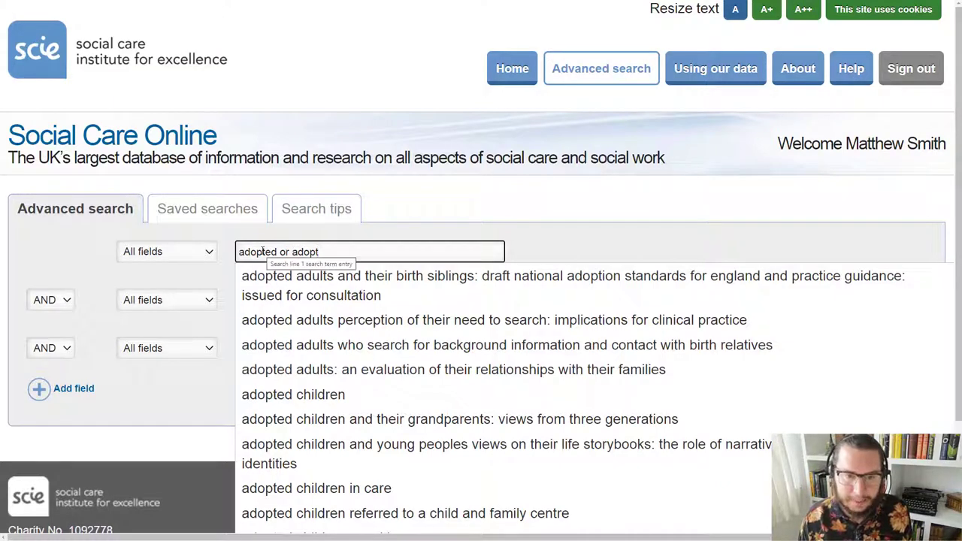
{"action": "left_click_drag", "start_coordinate": [266, 252], "coordinate": [239, 254]}
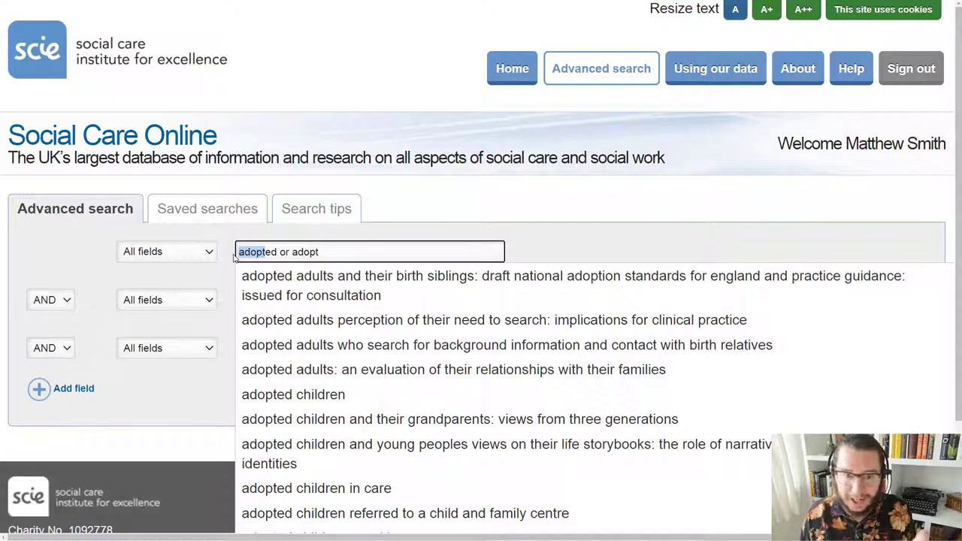
{"action": "left_click", "coordinate": [327, 252]}
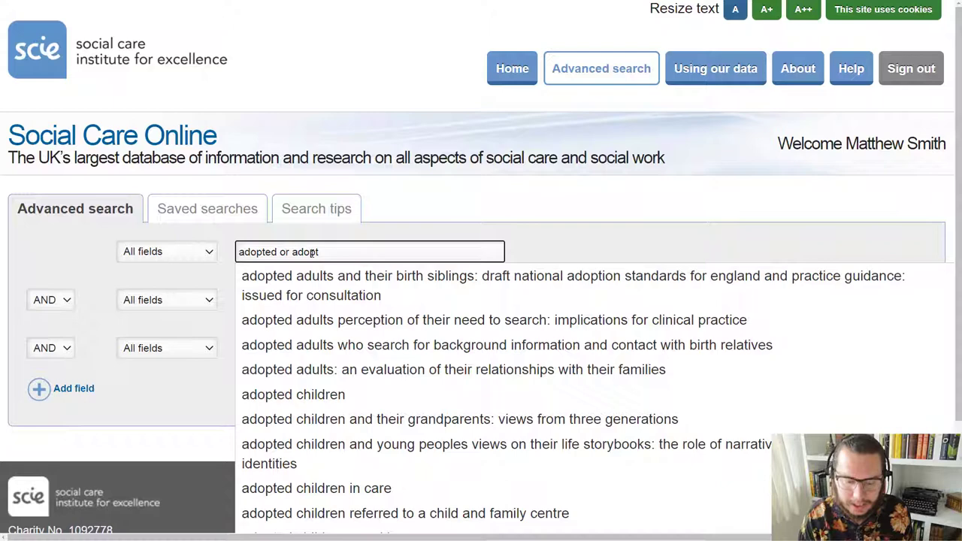
{"action": "type", "text": "*"}
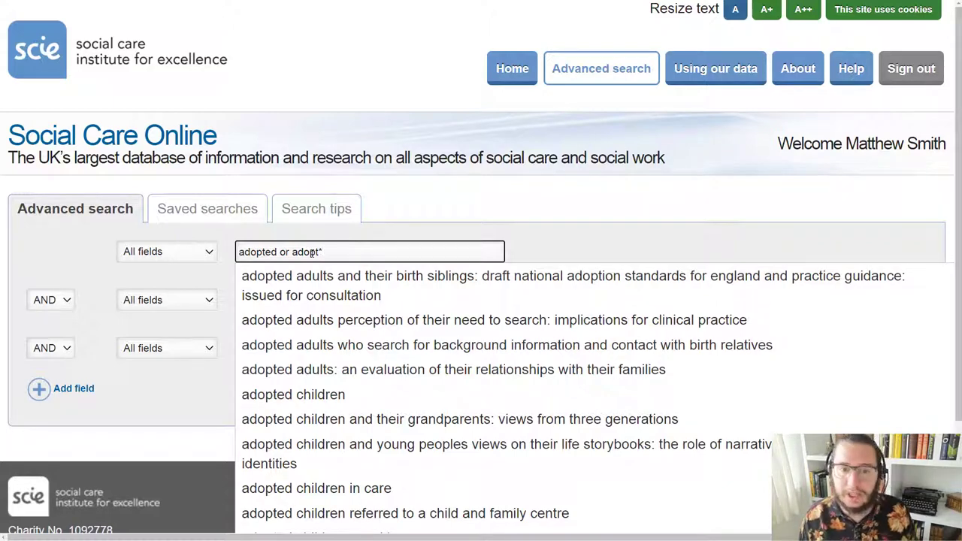
{"action": "left_click_drag", "start_coordinate": [292, 252], "coordinate": [290, 257]}
{"action": "key", "text": "BackSpace"}
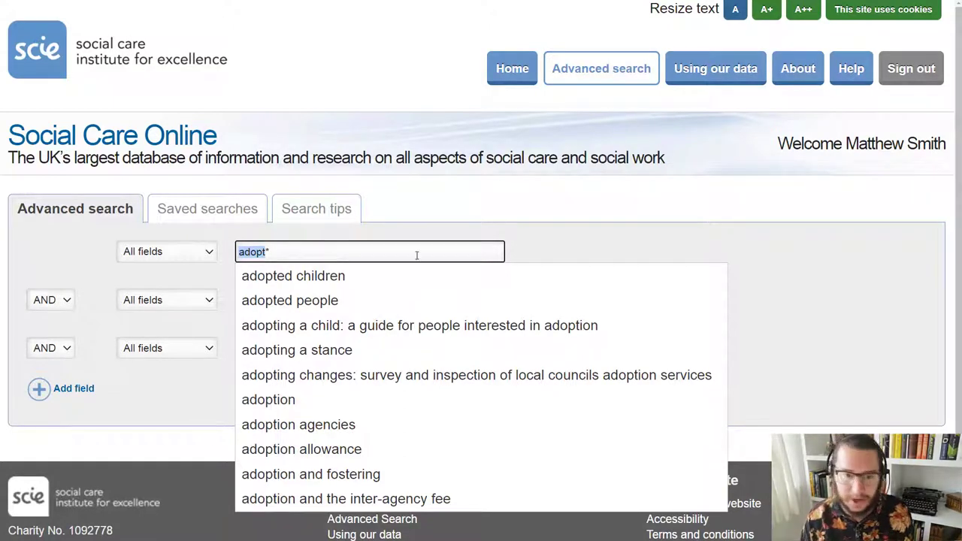
{"action": "left_click", "coordinate": [540, 247]}
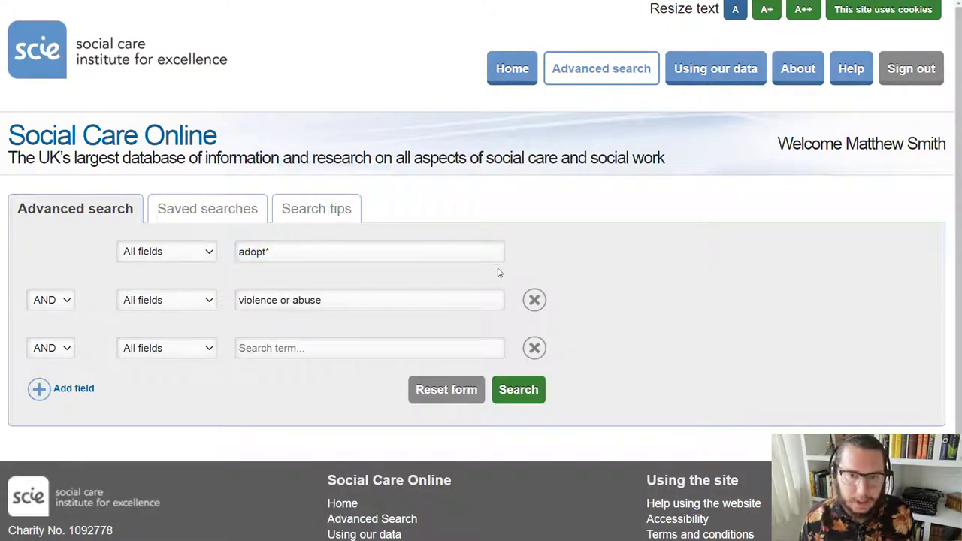
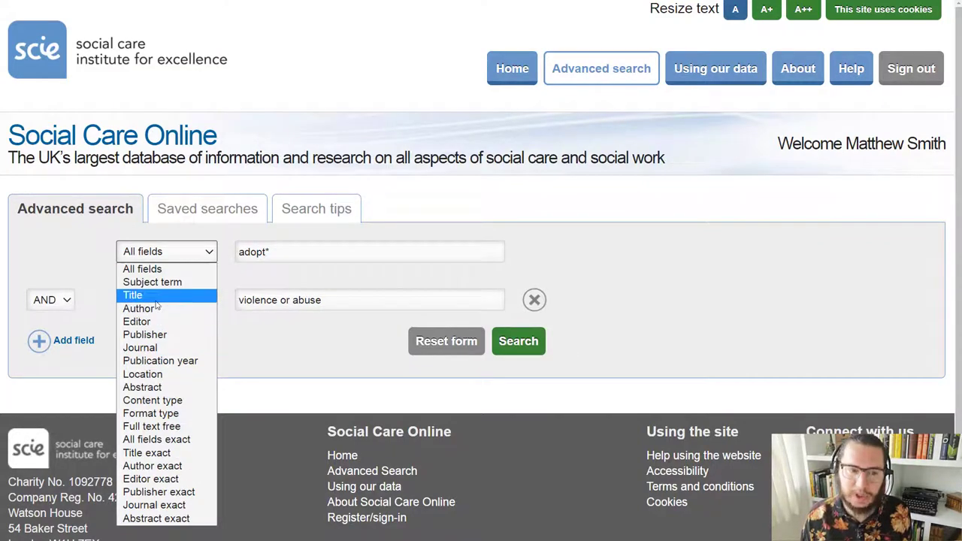
Step: Run the adopt* AND violence or abuse search with the field options left unchanged
{"action": "left_click", "coordinate": [279, 337]}
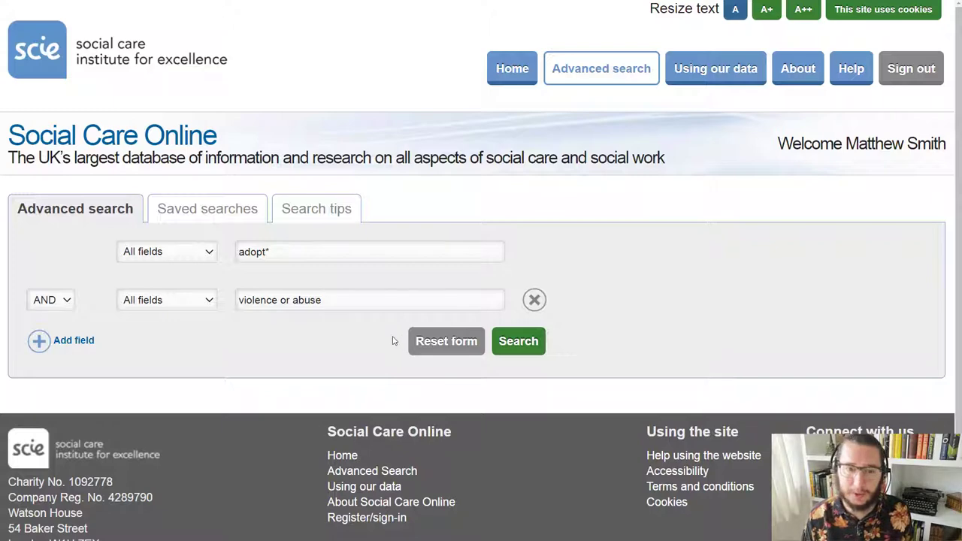
{"action": "left_click", "coordinate": [514, 354]}
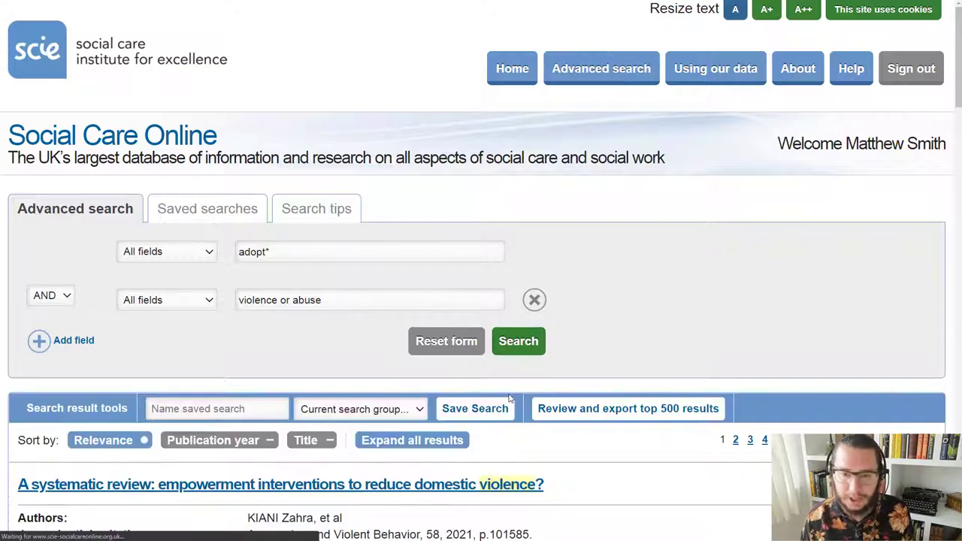
{"action": "scroll", "coordinate": [508, 398], "scroll_direction": "down", "scroll_amount": 2}
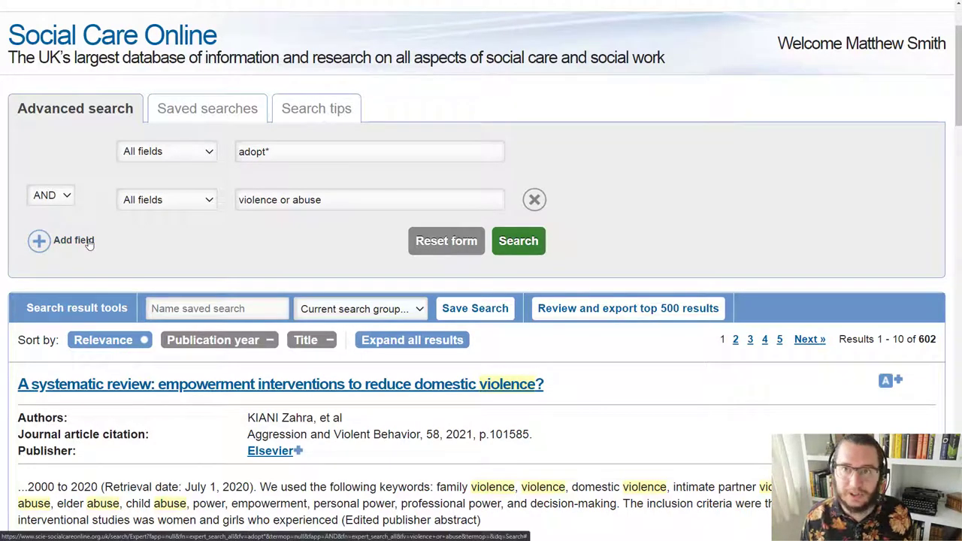
Step: Limit both adopt* and violence or abuse to Title, rerun, and scroll the 50 results
{"action": "left_click", "coordinate": [168, 150]}
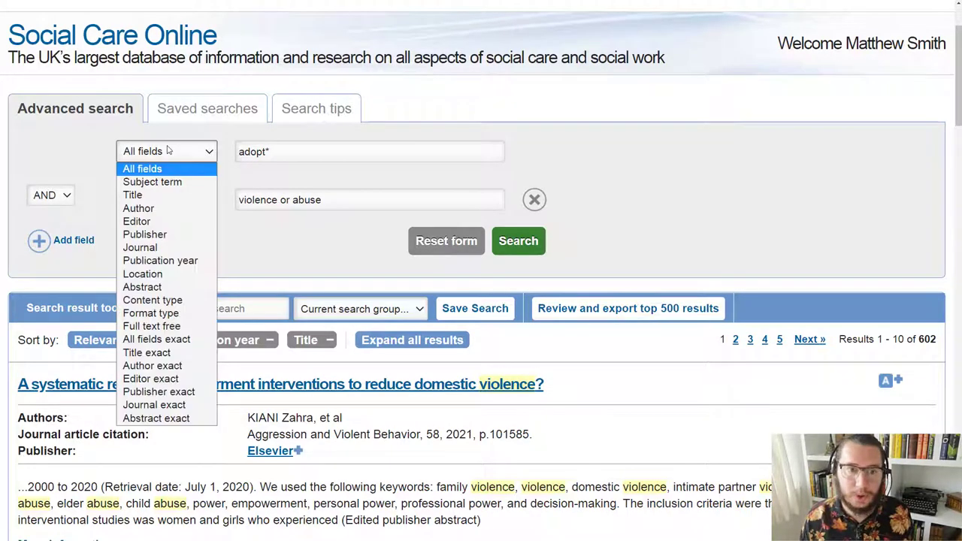
{"action": "left_click", "coordinate": [149, 197]}
{"action": "left_click", "coordinate": [148, 200]}
{"action": "left_click", "coordinate": [333, 264]}
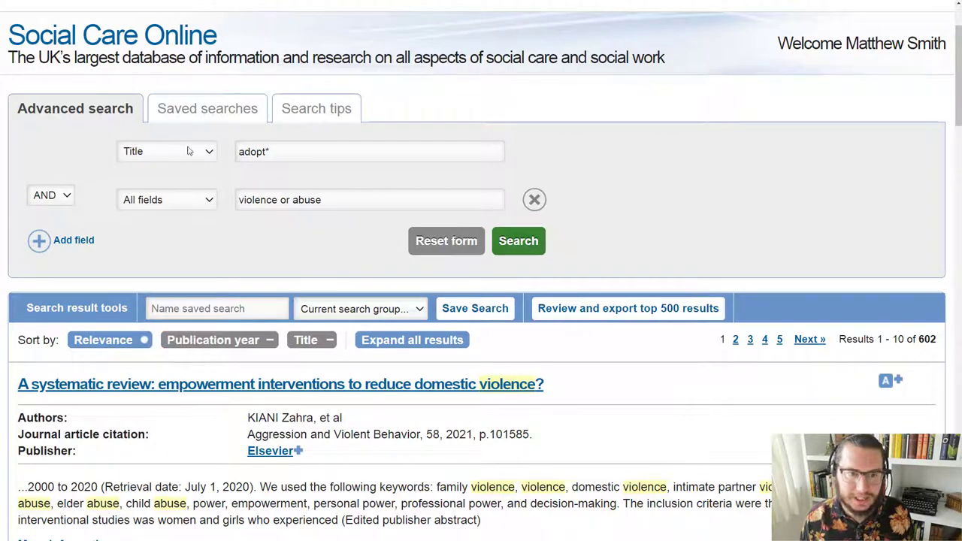
{"action": "left_click", "coordinate": [191, 200]}
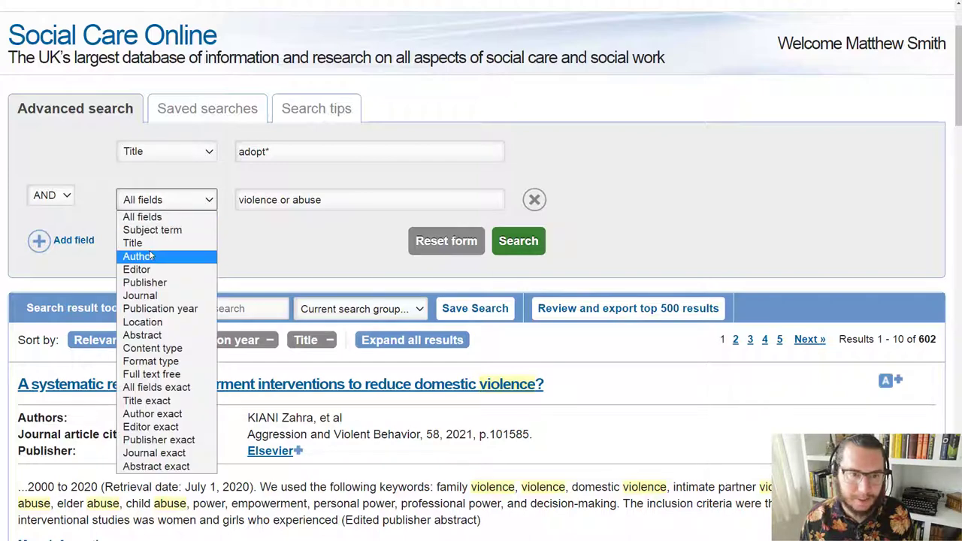
{"action": "left_click", "coordinate": [134, 243]}
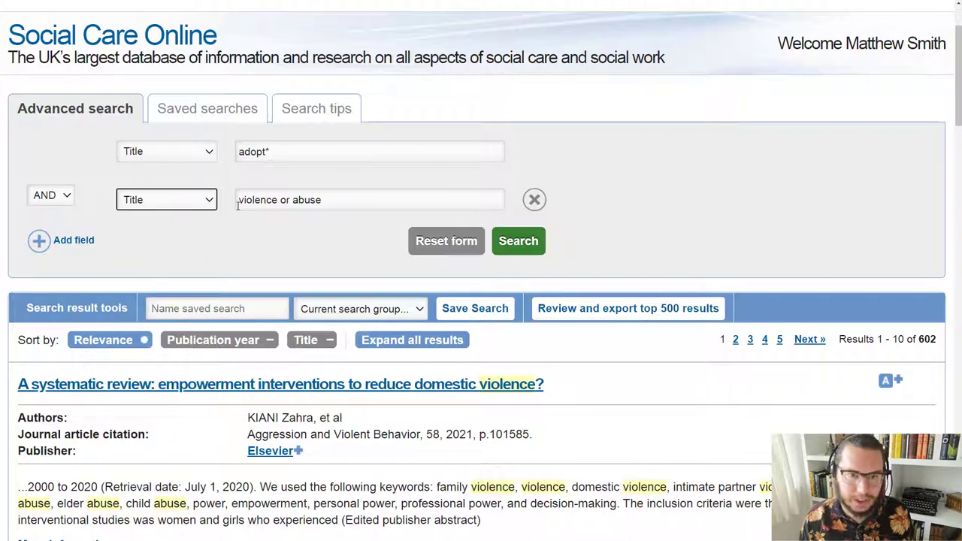
{"action": "left_click", "coordinate": [502, 241]}
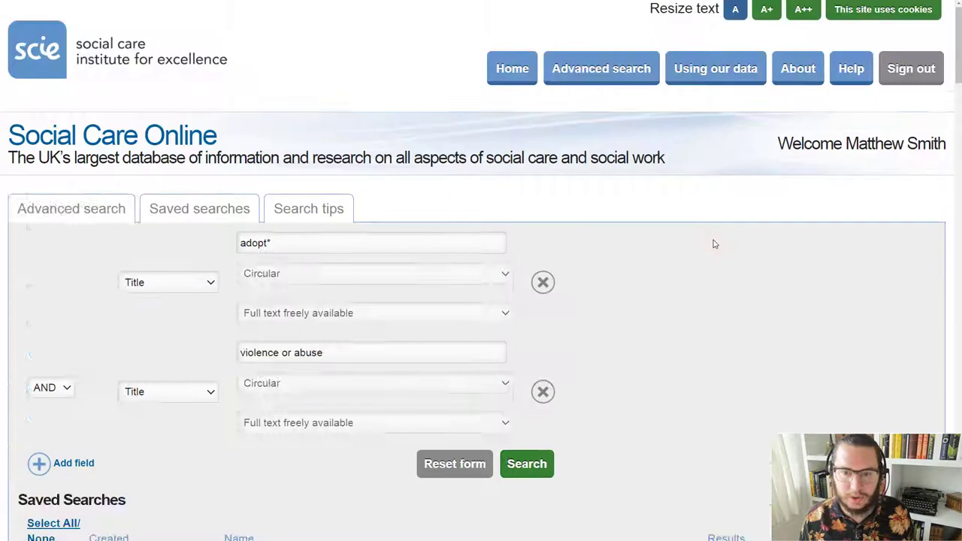
{"action": "scroll", "coordinate": [706, 269], "scroll_direction": "down", "scroll_amount": 2}
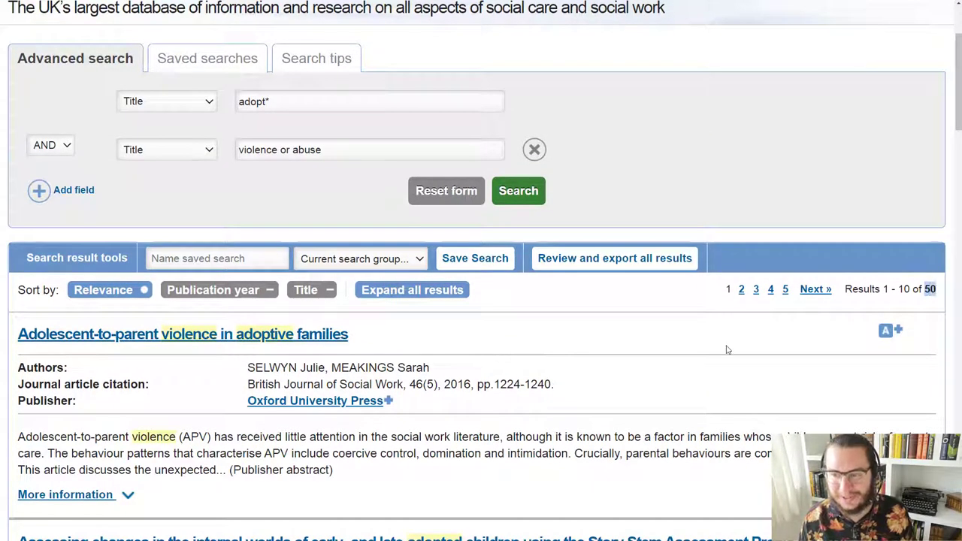
{"action": "scroll", "coordinate": [727, 349], "scroll_direction": "down", "scroll_amount": 3}
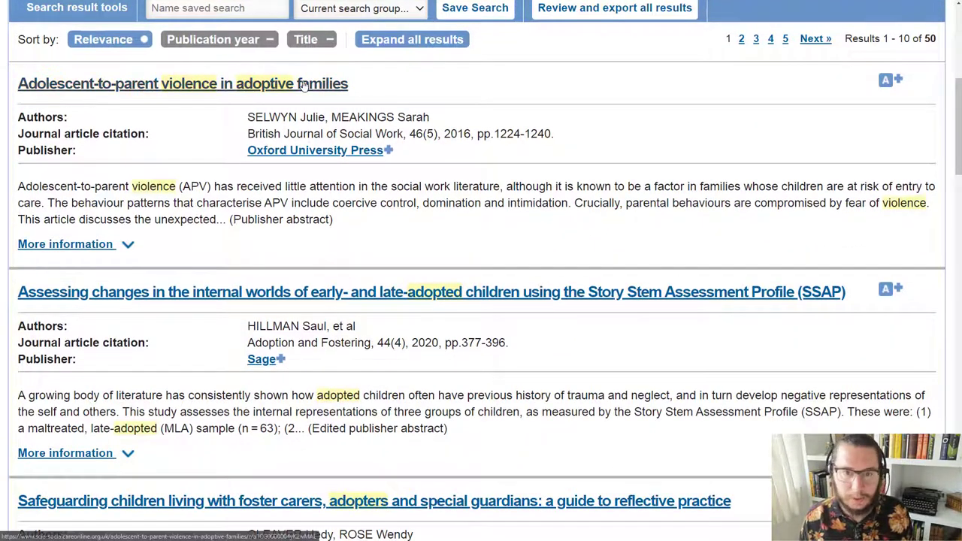
Step: Open the Adolescent-to-parent violence in adoptive families record and visit the journal's home page
{"action": "left_click", "coordinate": [304, 85]}
{"action": "scroll", "coordinate": [370, 222], "scroll_direction": "down", "scroll_amount": 2}
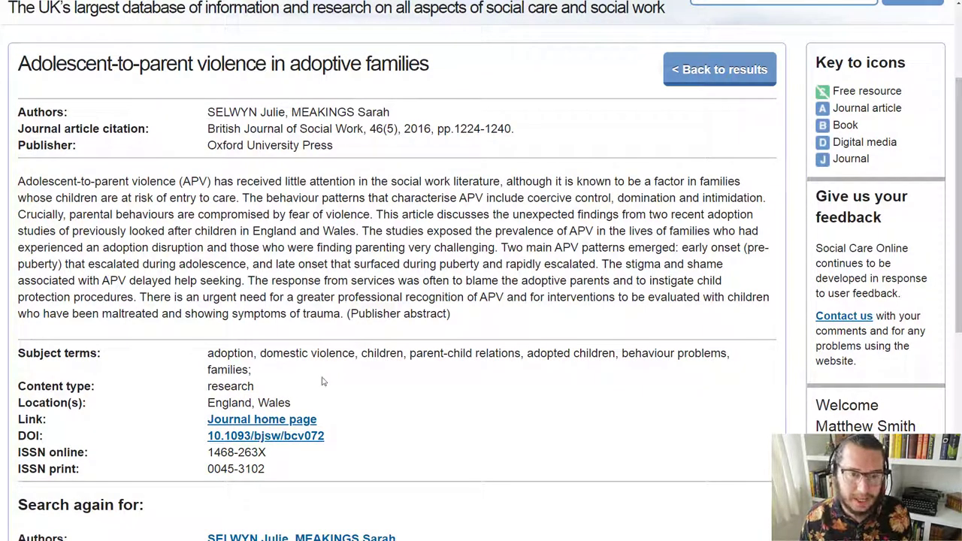
{"action": "left_click", "coordinate": [230, 424]}
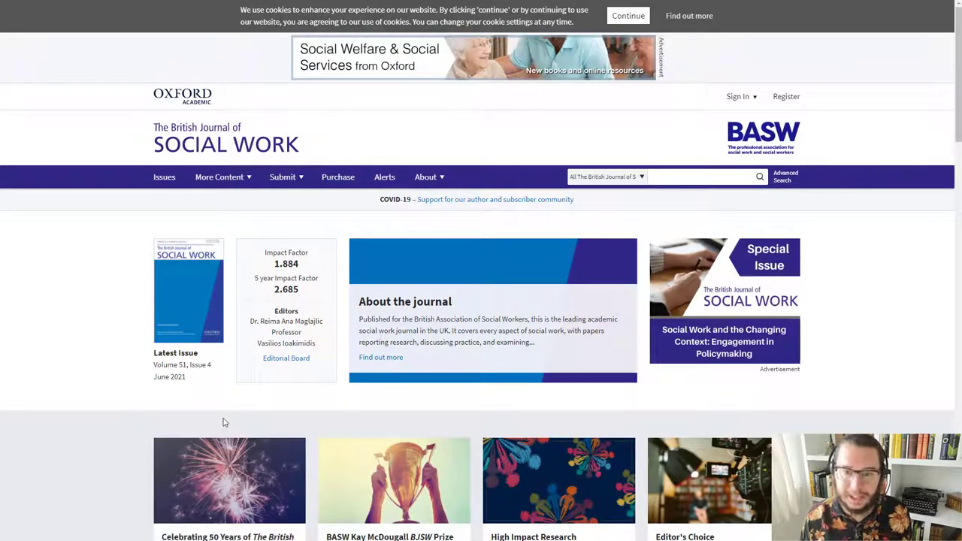
{"action": "left_click", "coordinate": [668, 179]}
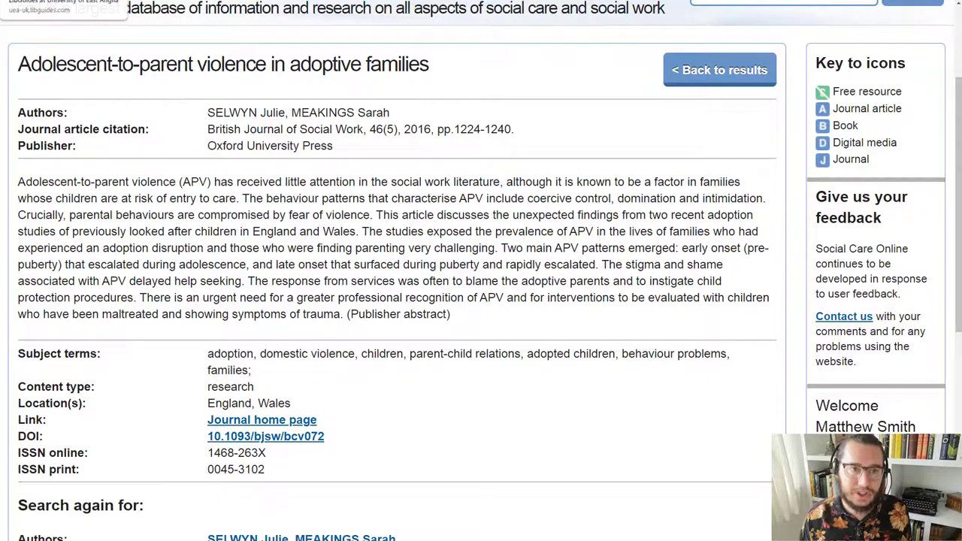
Step: Look over the UEA Library social work guide, then come back to the record
{"action": "left_click", "coordinate": [64, 0]}
{"action": "scroll", "coordinate": [212, 208], "scroll_direction": "down", "scroll_amount": 2}
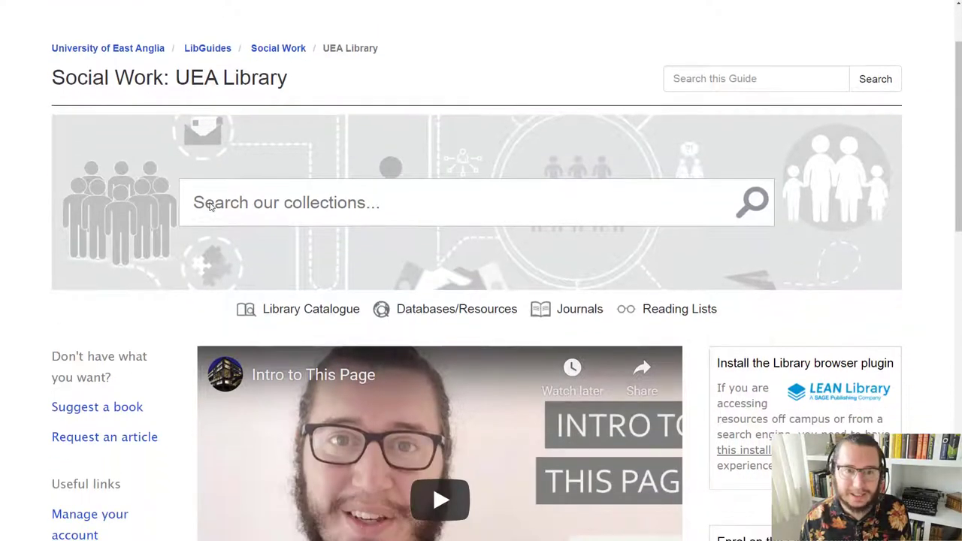
{"action": "scroll", "coordinate": [212, 207], "scroll_direction": "down", "scroll_amount": 1}
{"action": "scroll", "coordinate": [211, 208], "scroll_direction": "down", "scroll_amount": 3}
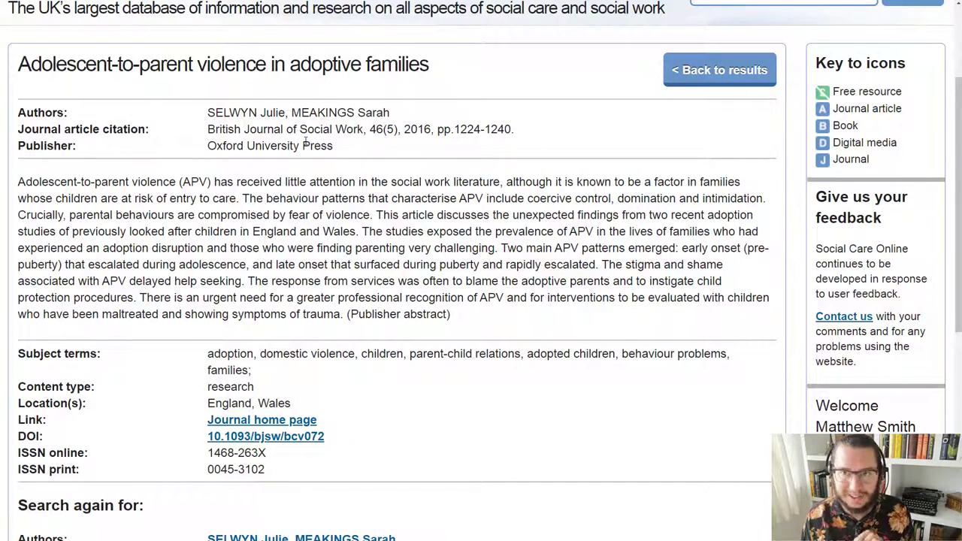
{"action": "scroll", "coordinate": [306, 146], "scroll_direction": "up", "scroll_amount": 3}
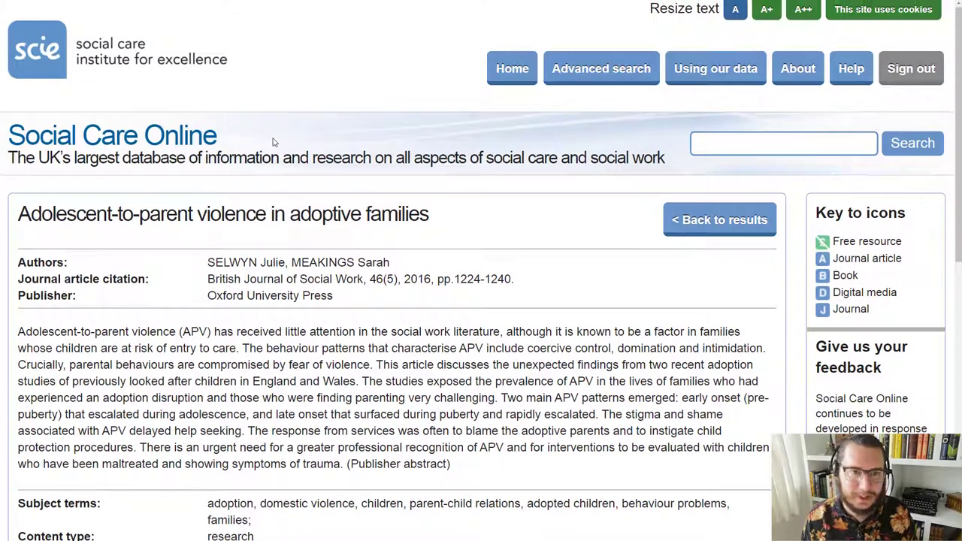
Step: Go back to the 50 title-search results and choose Review and export all results
{"action": "left_click", "coordinate": [734, 220]}
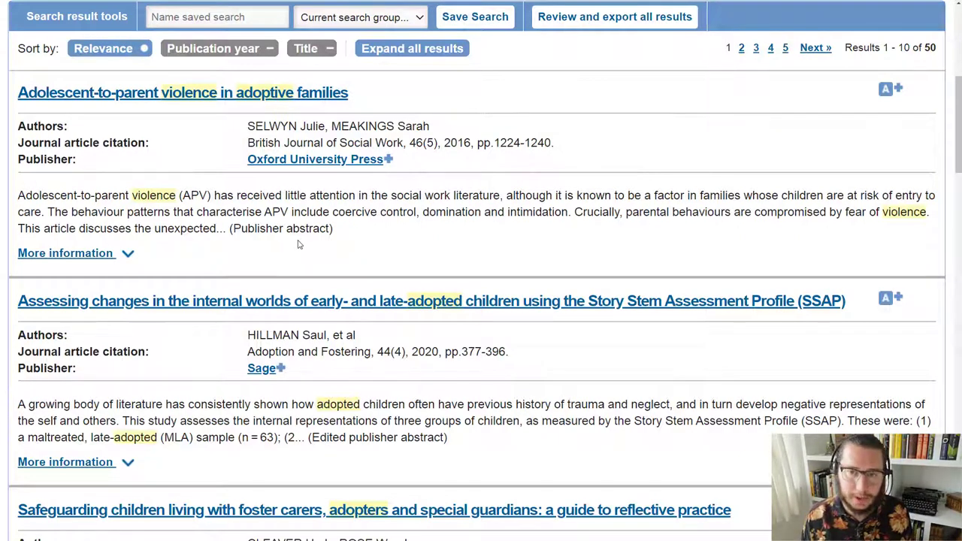
{"action": "scroll", "coordinate": [299, 244], "scroll_direction": "up", "scroll_amount": 1}
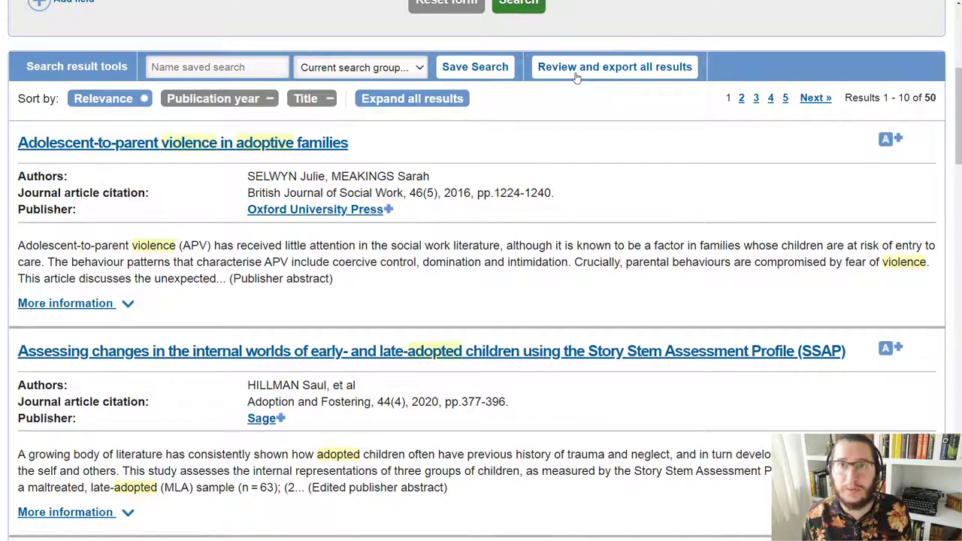
{"action": "scroll", "coordinate": [576, 77], "scroll_direction": "up", "scroll_amount": 1}
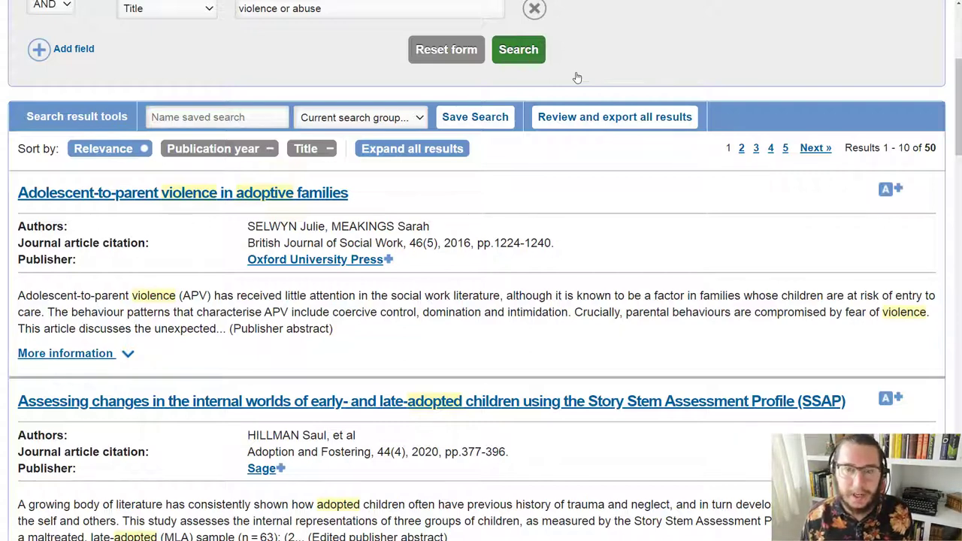
{"action": "left_click", "coordinate": [576, 120]}
Step: Select all 50 records, export them as RIS, then go back to the search results
{"action": "scroll", "coordinate": [562, 128], "scroll_direction": "down", "scroll_amount": 2}
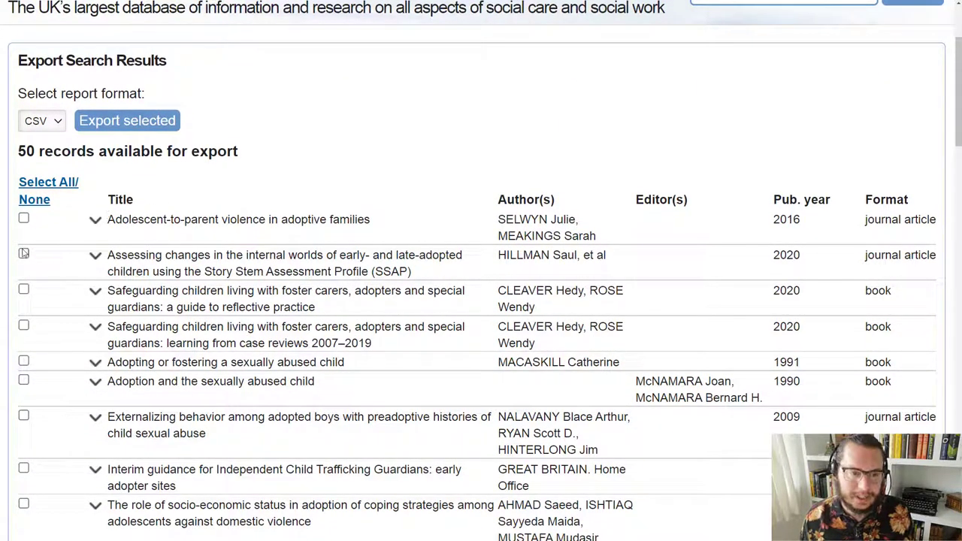
{"action": "scroll", "coordinate": [38, 333], "scroll_direction": "down", "scroll_amount": 3}
{"action": "scroll", "coordinate": [35, 327], "scroll_direction": "up", "scroll_amount": 4}
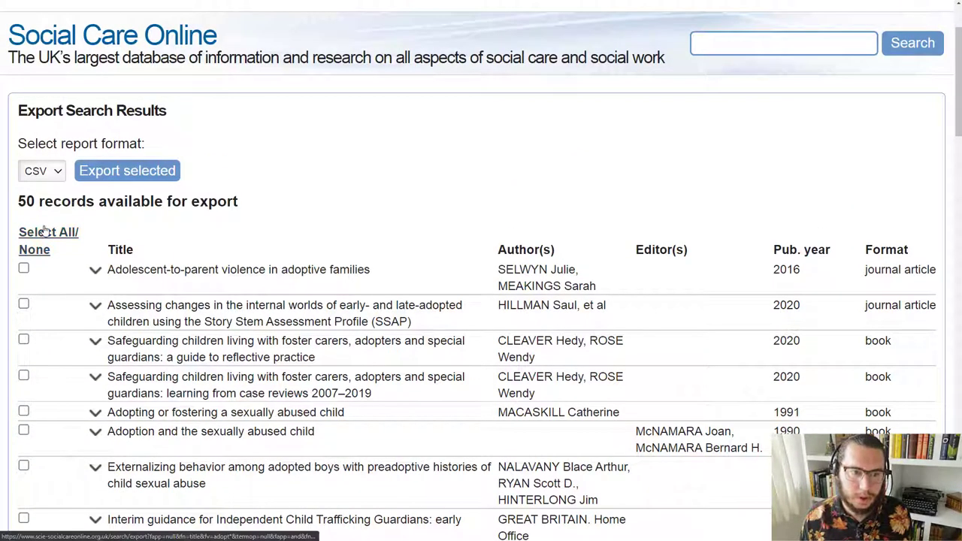
{"action": "left_click", "coordinate": [44, 232]}
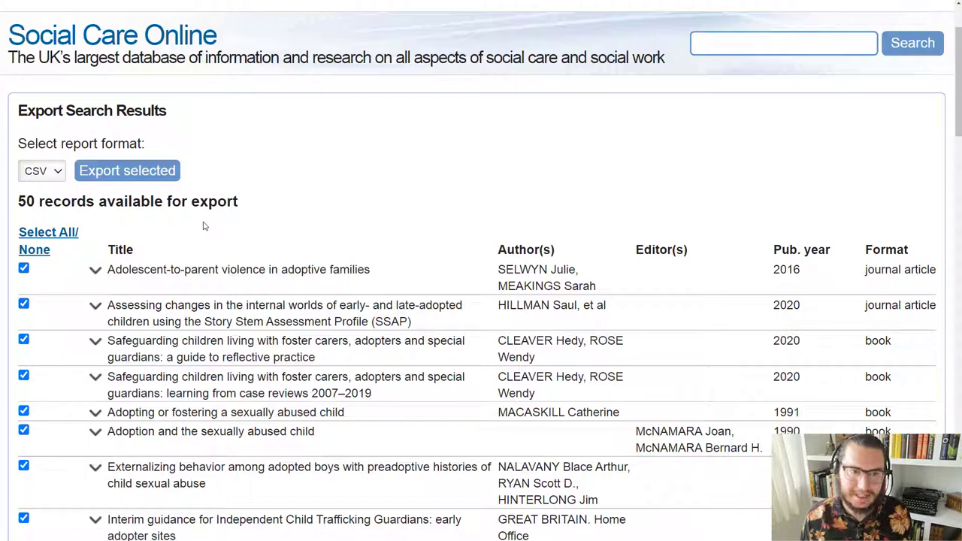
{"action": "left_click", "coordinate": [57, 172]}
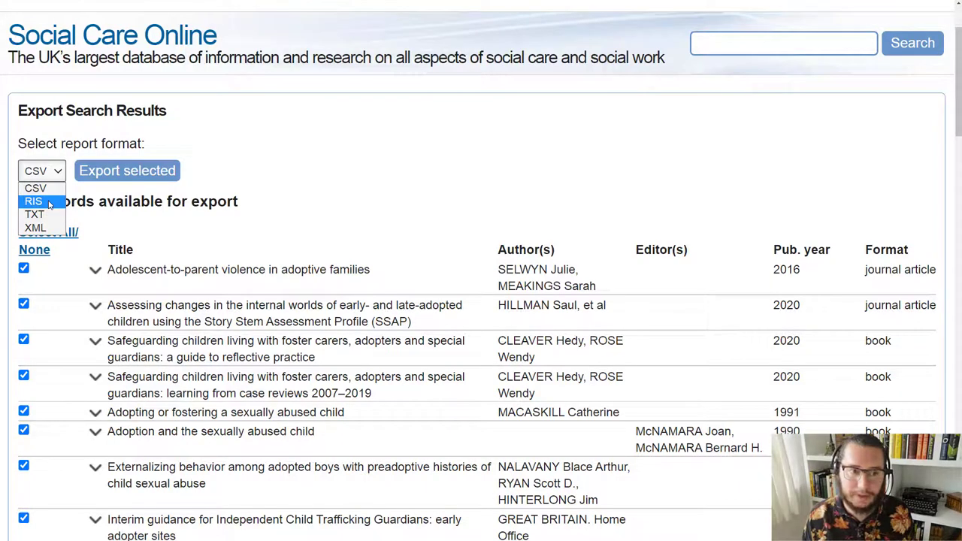
{"action": "left_click", "coordinate": [38, 203]}
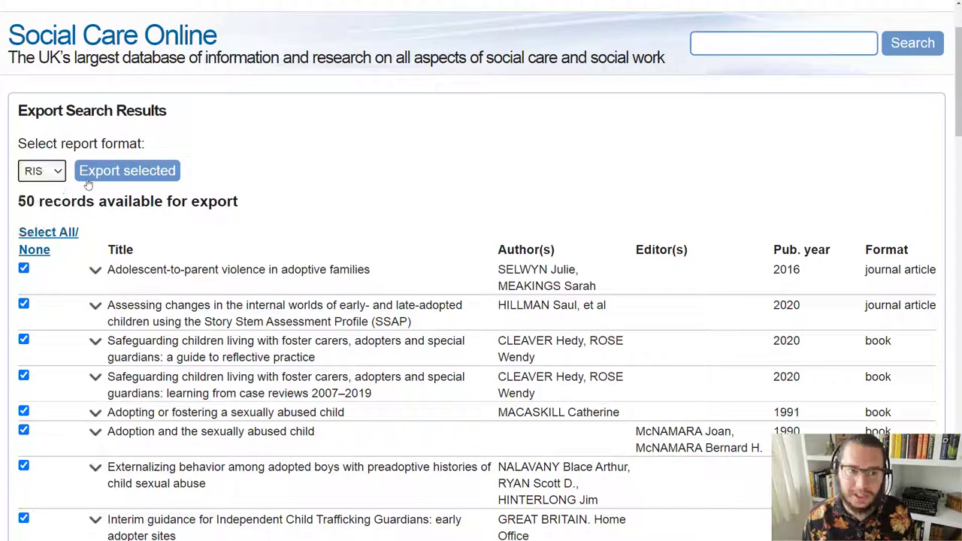
{"action": "left_click", "coordinate": [115, 172]}
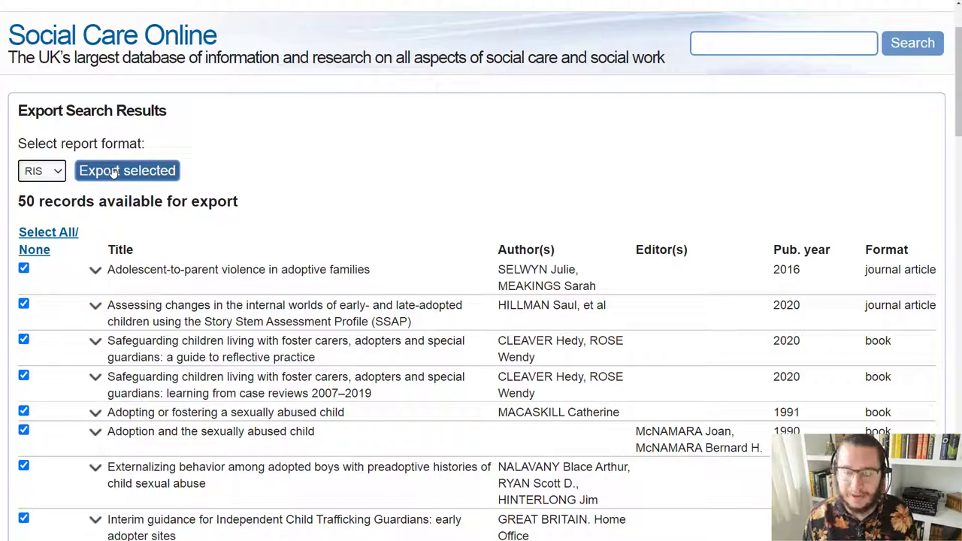
{"action": "scroll", "coordinate": [181, 256], "scroll_direction": "down", "scroll_amount": 2}
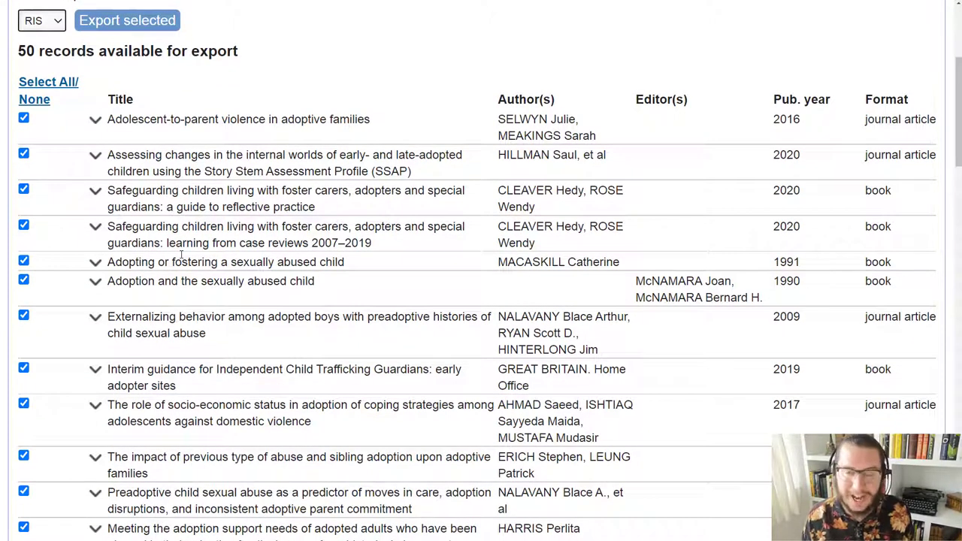
{"action": "scroll", "coordinate": [181, 255], "scroll_direction": "up", "scroll_amount": 3}
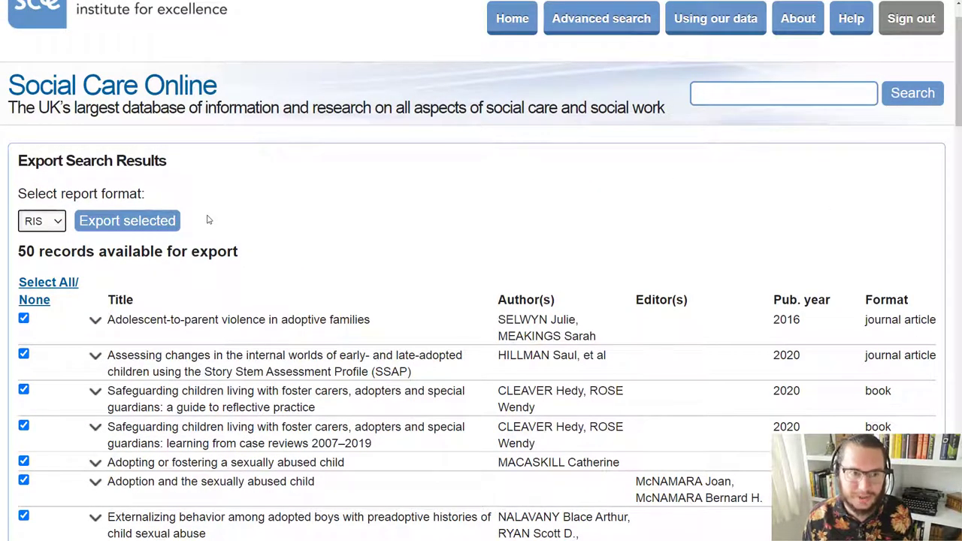
{"action": "key", "text": "alt+Left"}
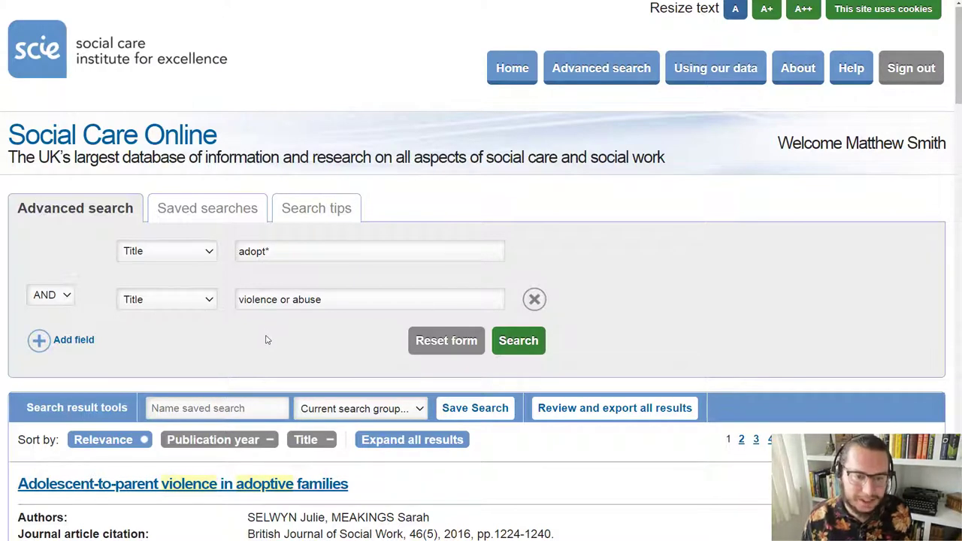
{"action": "left_click", "coordinate": [224, 412]}
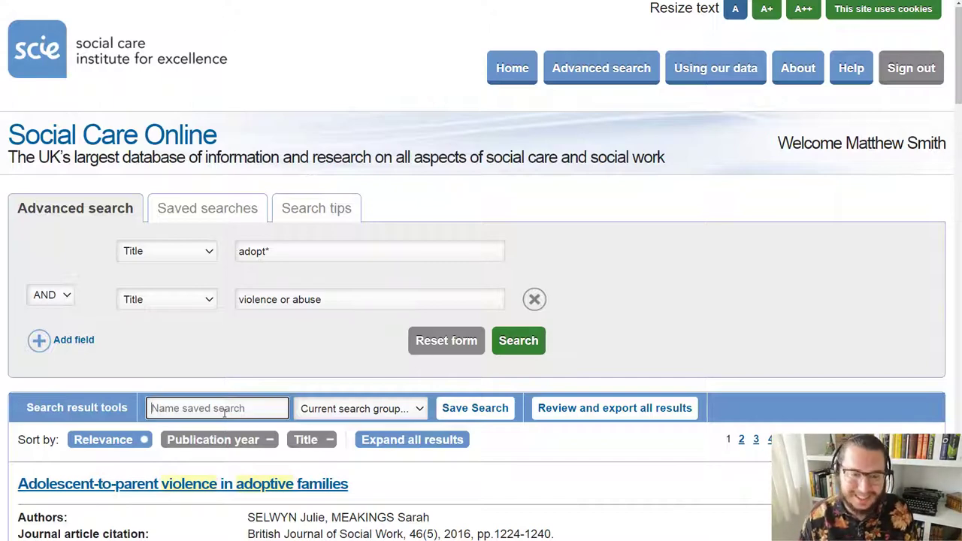
Step: Save the title search as 'Example search 1' and review it in the Saved searches table
{"action": "type", "text": "Example search 1"}
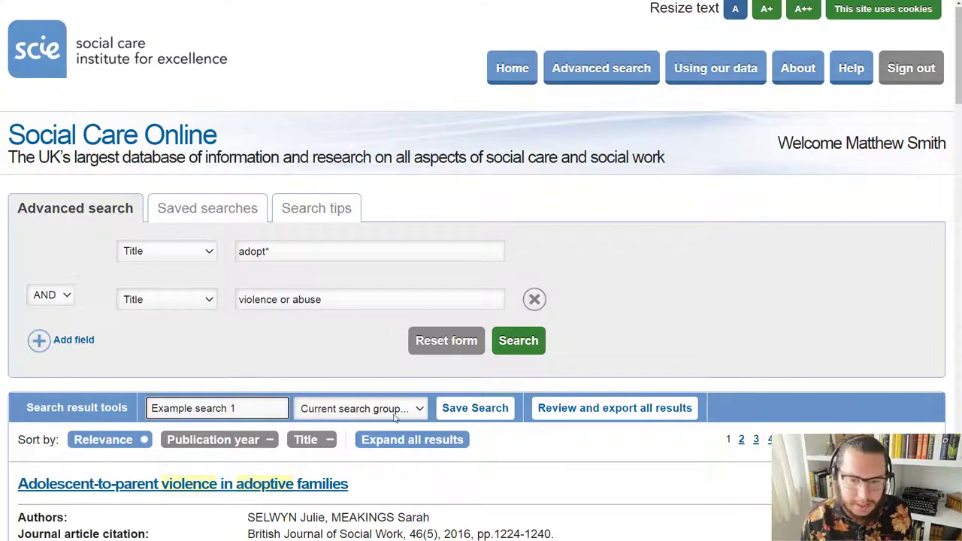
{"action": "left_click", "coordinate": [409, 410]}
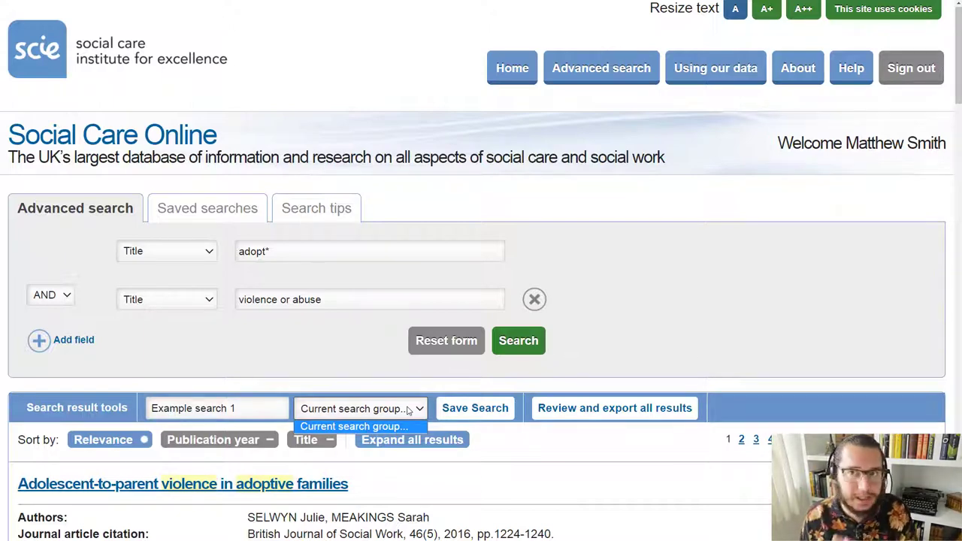
{"action": "left_click", "coordinate": [408, 410]}
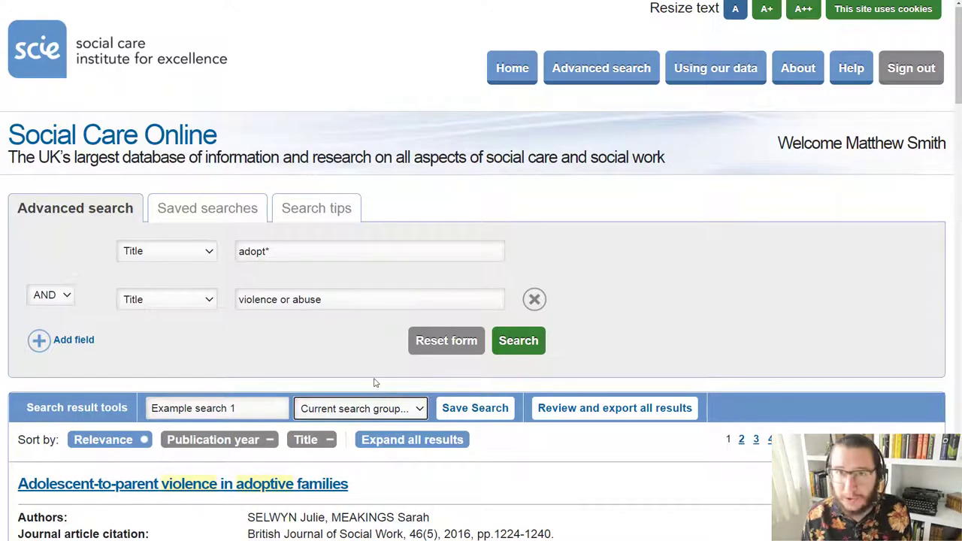
{"action": "left_click", "coordinate": [250, 406]}
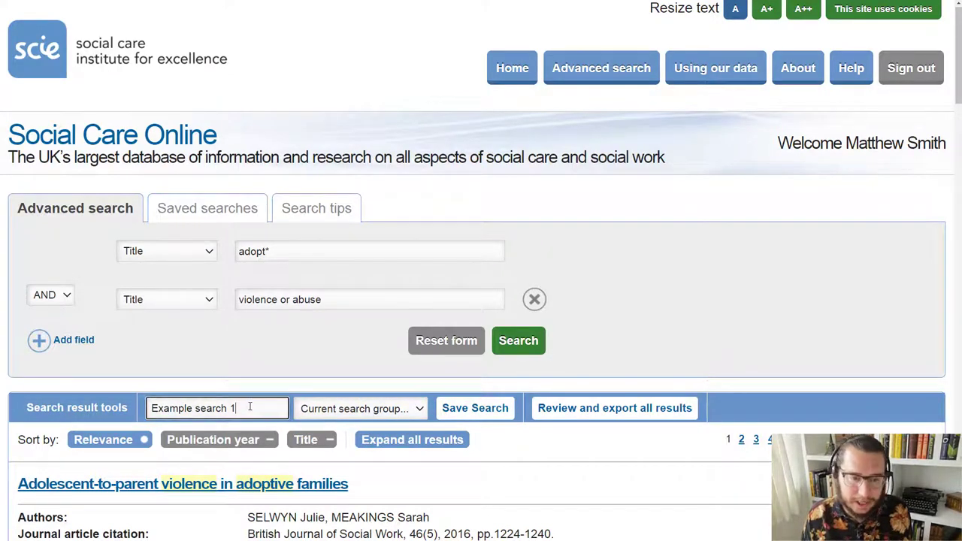
{"action": "left_click", "coordinate": [497, 413]}
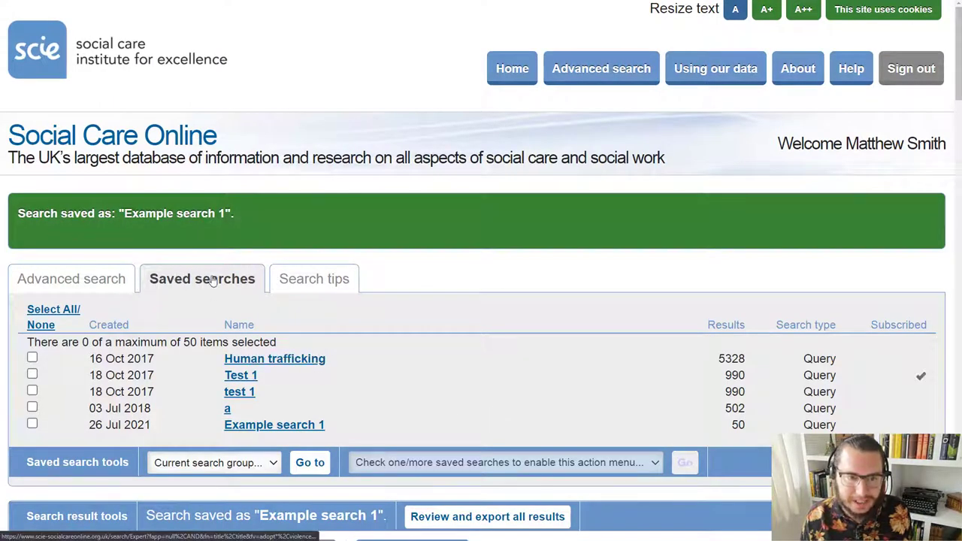
{"action": "scroll", "coordinate": [216, 290], "scroll_direction": "down", "scroll_amount": 2}
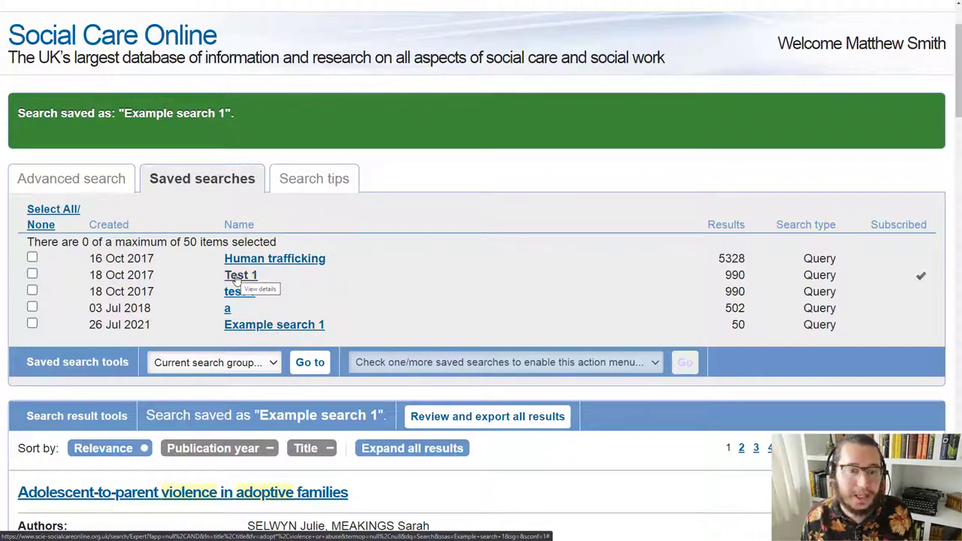
{"action": "scroll", "coordinate": [236, 278], "scroll_direction": "up", "scroll_amount": 2}
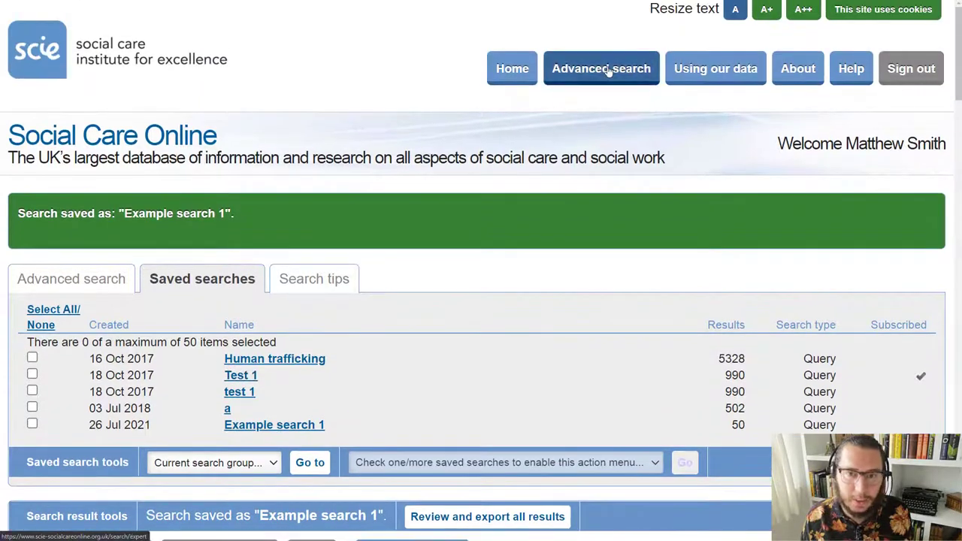
{"action": "left_click", "coordinate": [608, 70]}
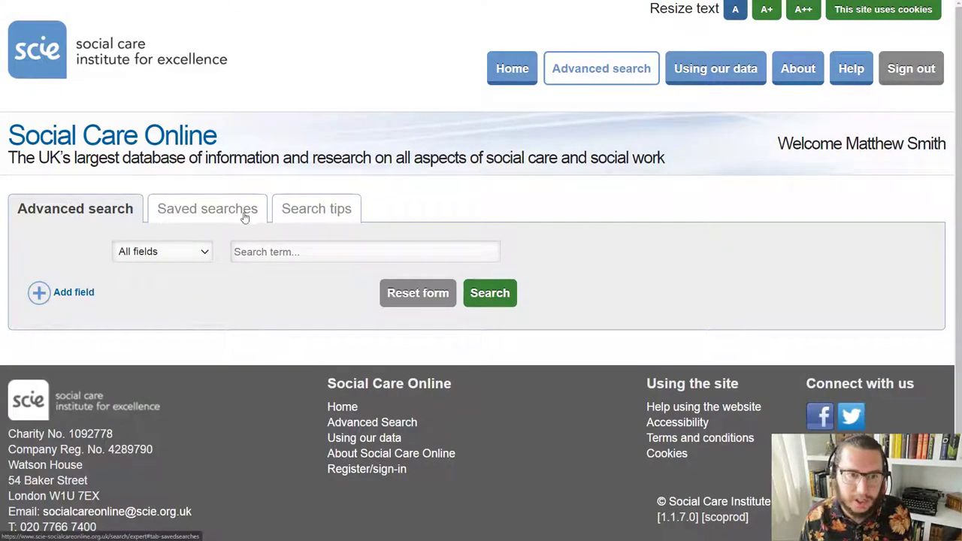
{"action": "left_click", "coordinate": [315, 215]}
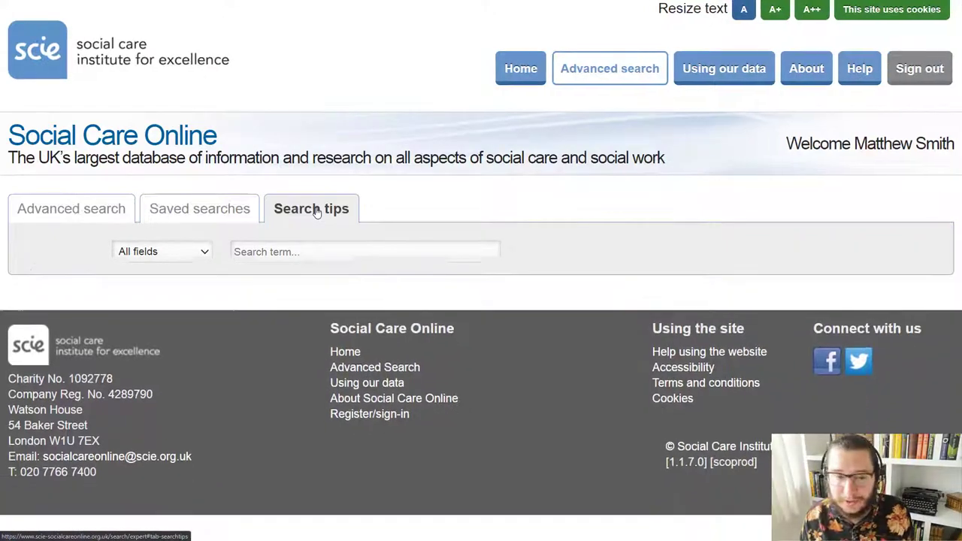
{"action": "scroll", "coordinate": [313, 216], "scroll_direction": "down", "scroll_amount": 4}
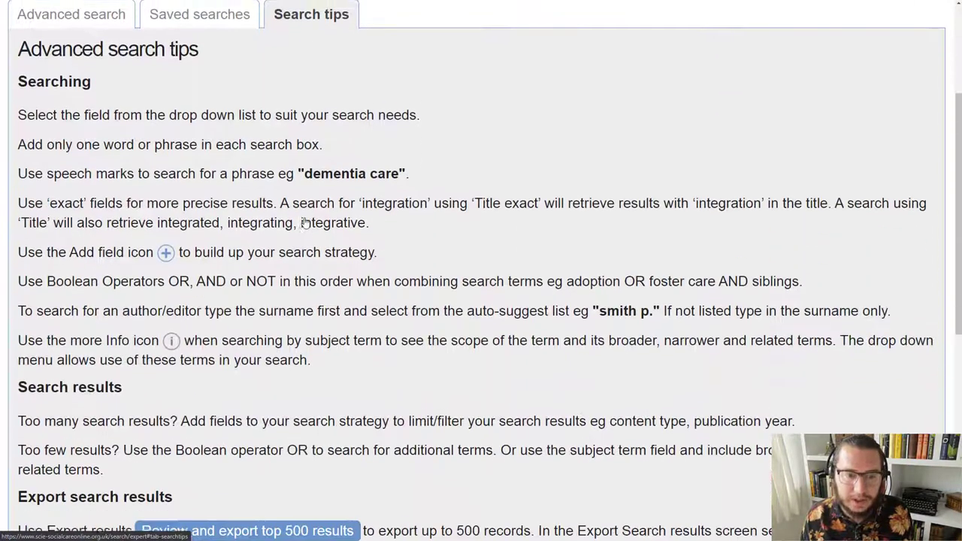
{"action": "scroll", "coordinate": [305, 222], "scroll_direction": "down", "scroll_amount": 2}
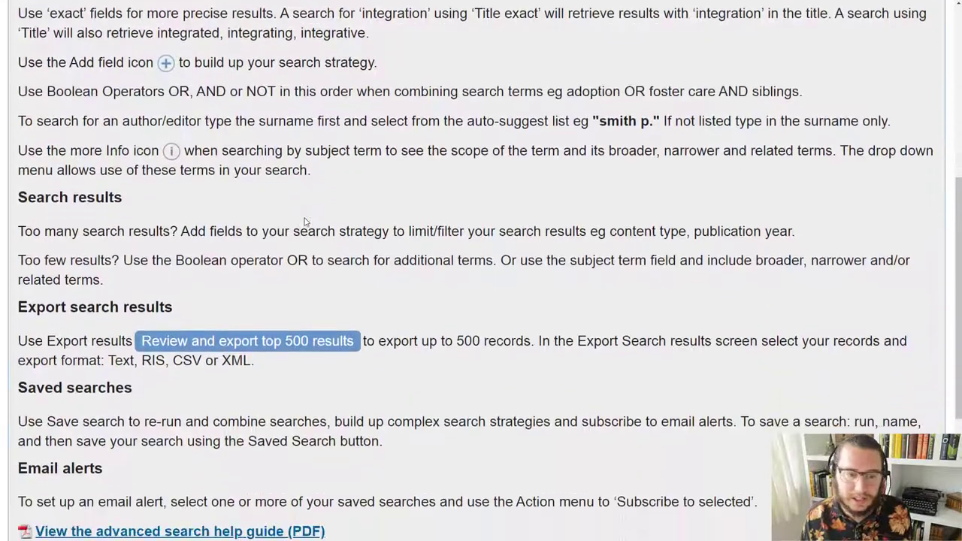
{"action": "scroll", "coordinate": [305, 222], "scroll_direction": "up", "scroll_amount": 6}
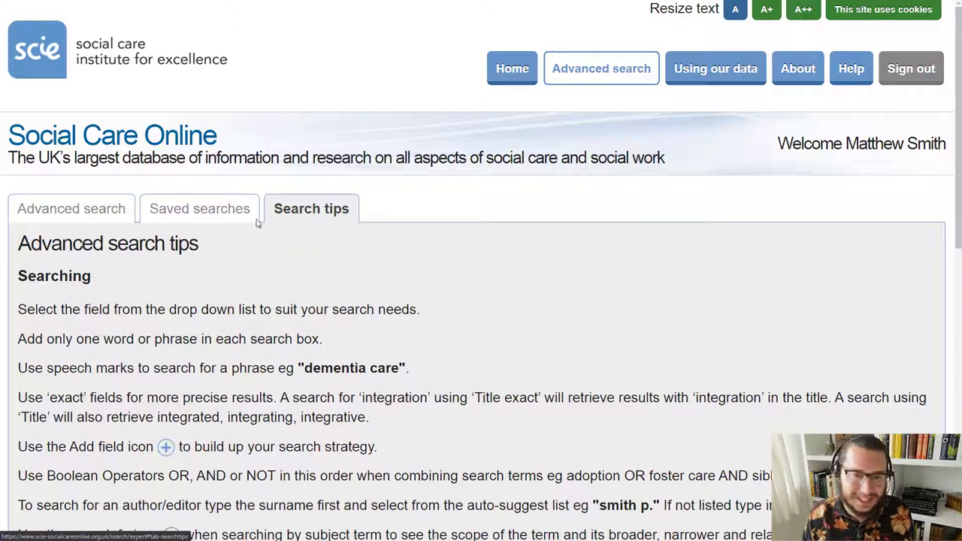
{"action": "left_click", "coordinate": [220, 217]}
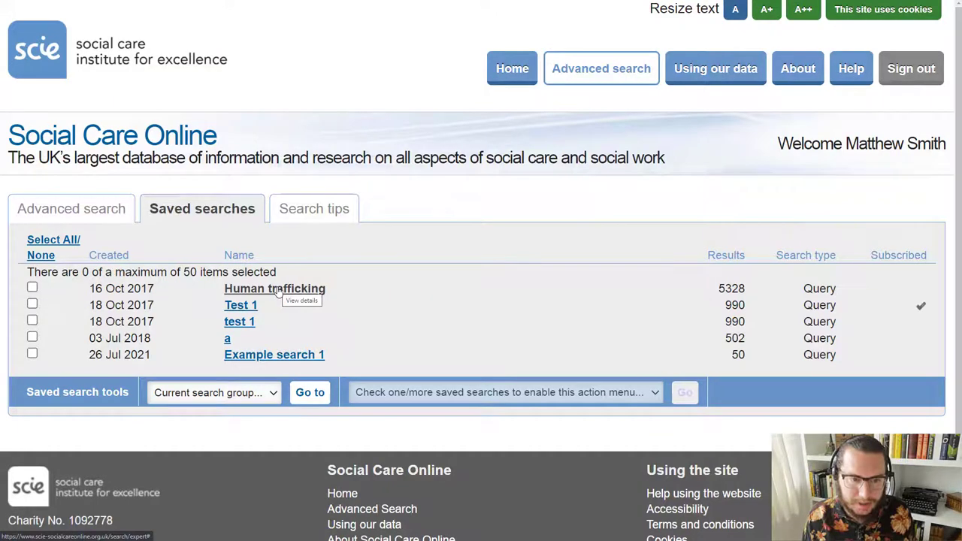
{"action": "left_click", "coordinate": [33, 288]}
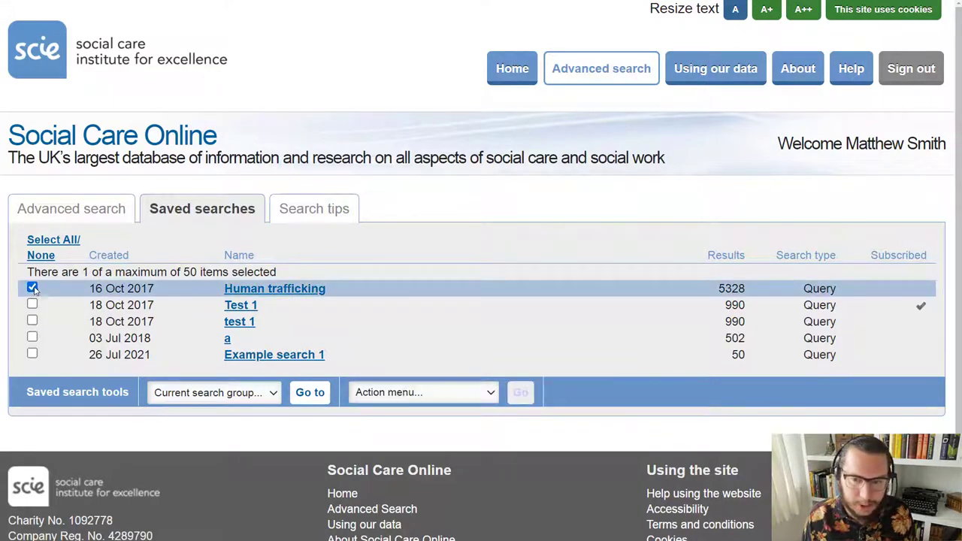
{"action": "left_click", "coordinate": [465, 398]}
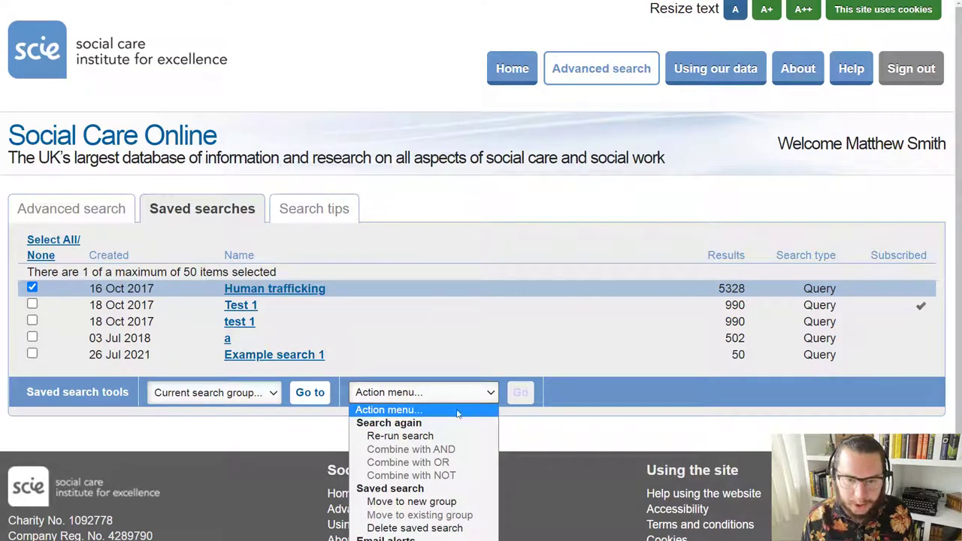
{"action": "left_click", "coordinate": [422, 438]}
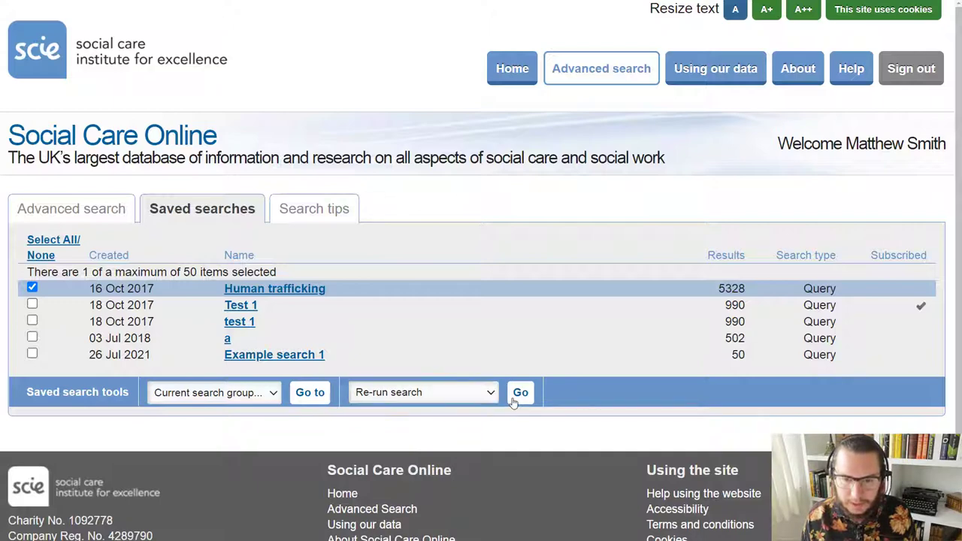
{"action": "left_click", "coordinate": [519, 394]}
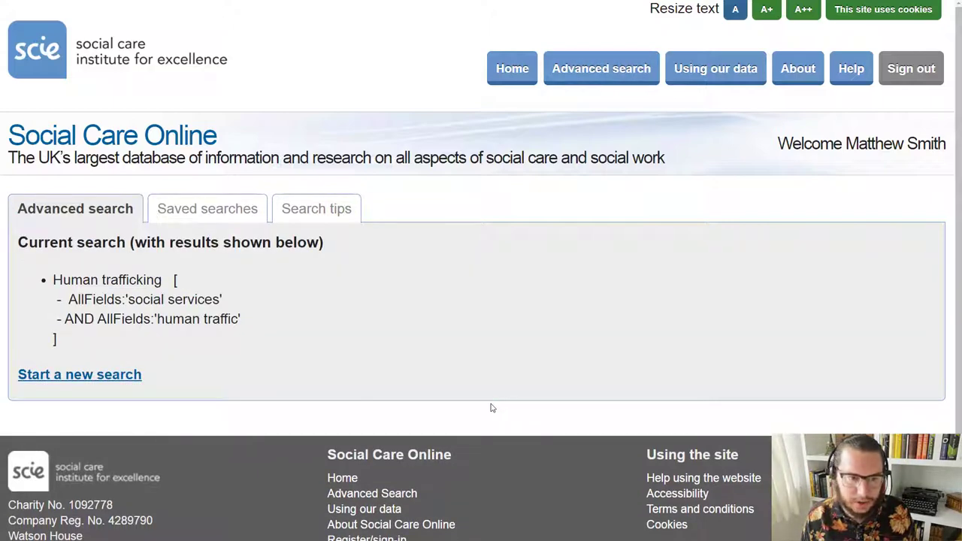
{"action": "scroll", "coordinate": [461, 413], "scroll_direction": "down", "scroll_amount": 2}
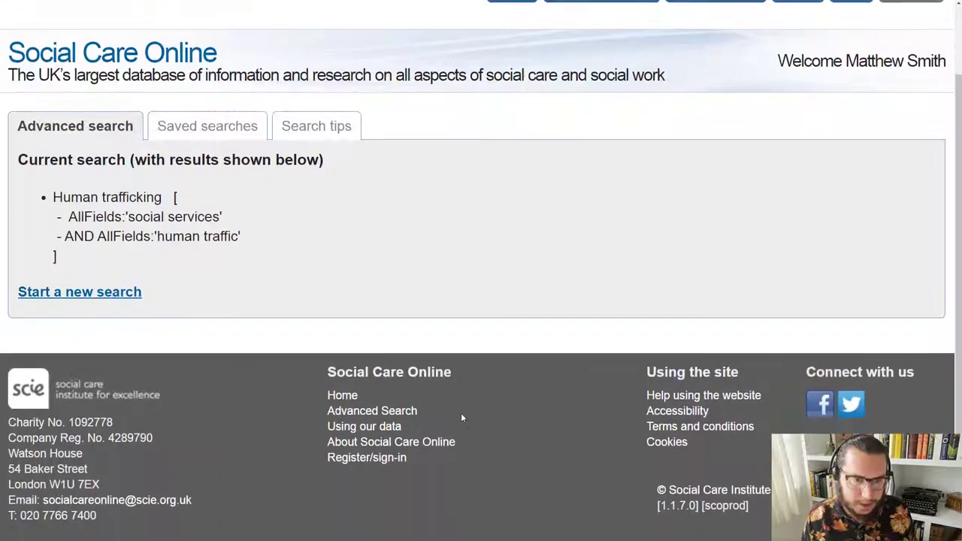
{"action": "scroll", "coordinate": [458, 412], "scroll_direction": "up", "scroll_amount": 2}
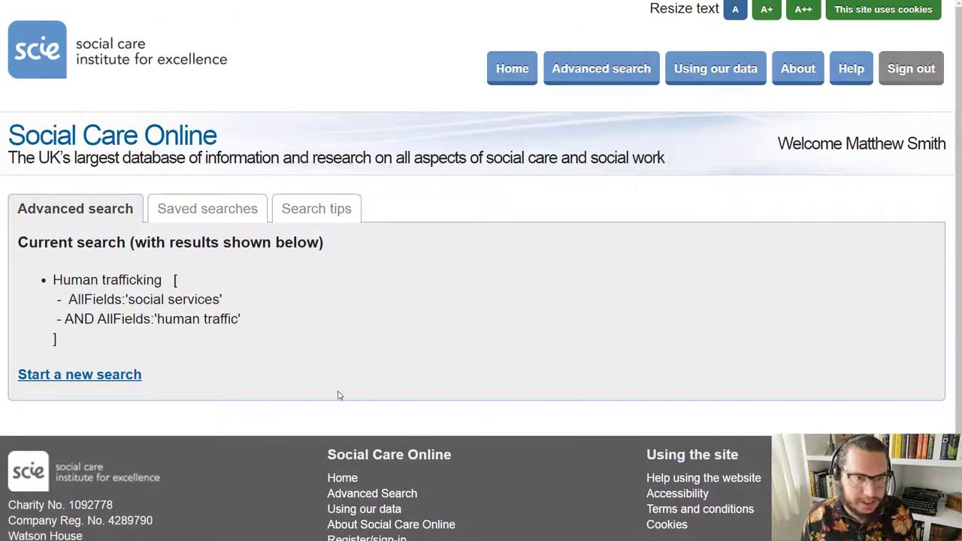
{"action": "left_click", "coordinate": [115, 376]}
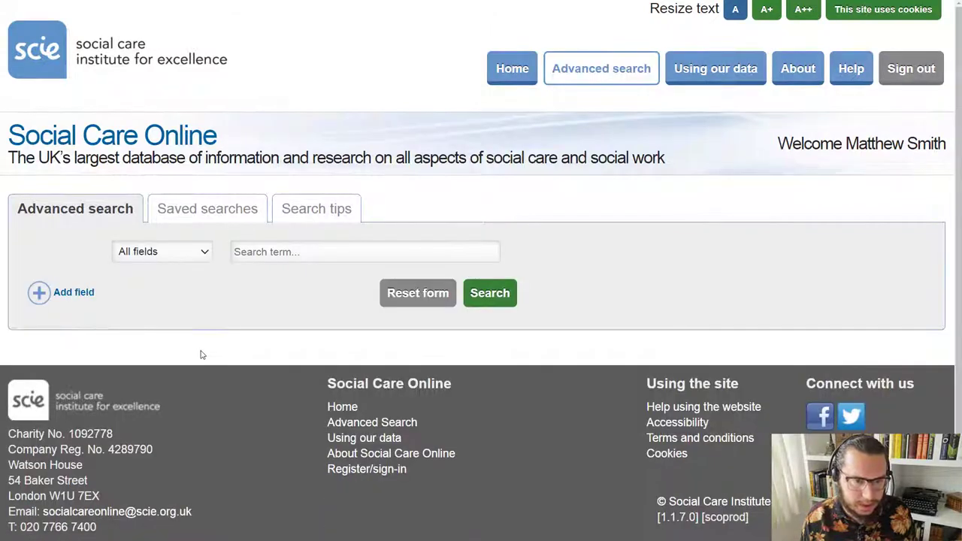
{"action": "left_click", "coordinate": [195, 210]}
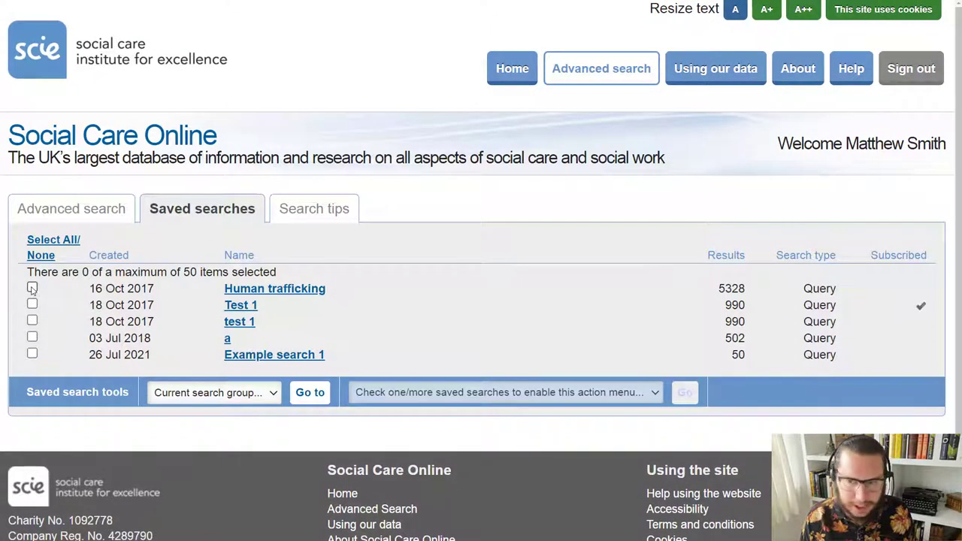
Step: Re-run the saved Example search 1 through the Action menu's Re-run search option
{"action": "left_click", "coordinate": [32, 354]}
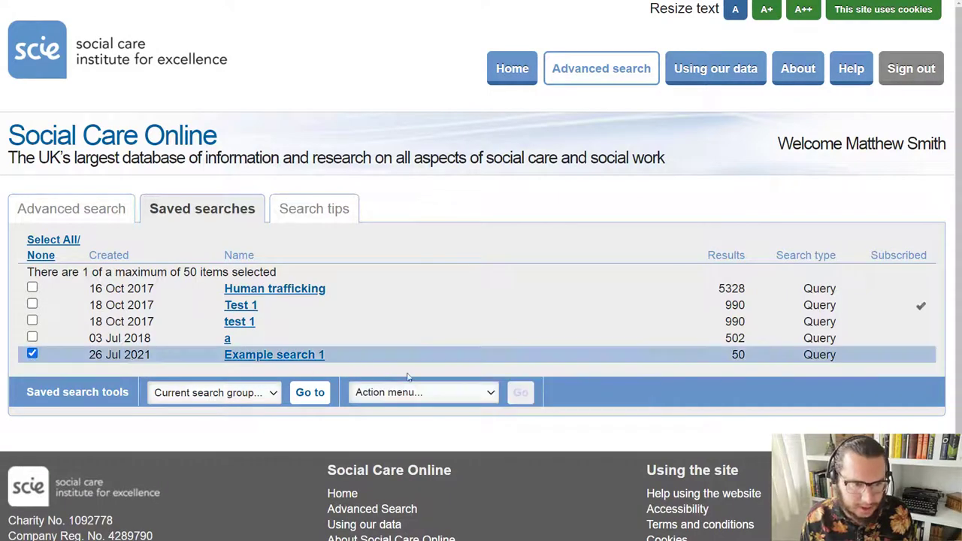
{"action": "left_click", "coordinate": [453, 394]}
{"action": "left_click", "coordinate": [435, 435]}
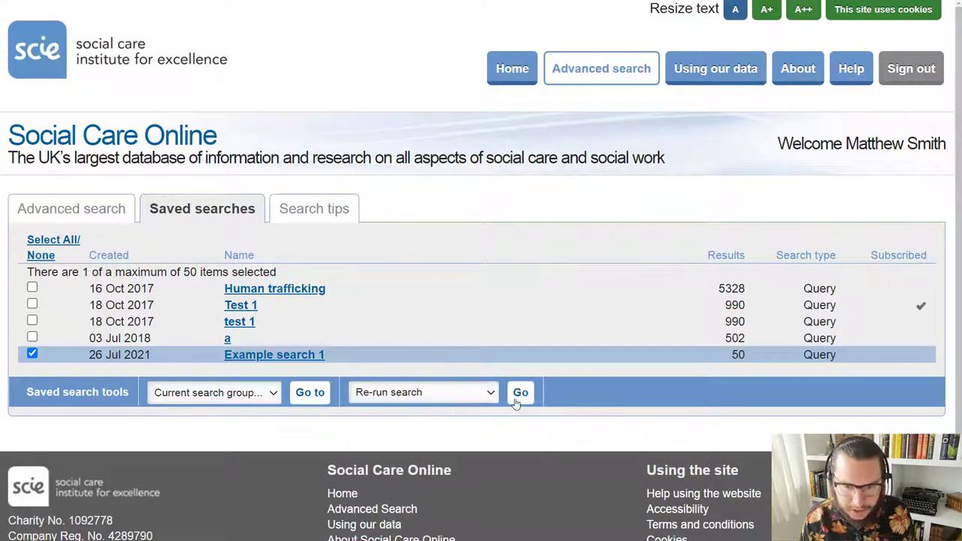
{"action": "left_click", "coordinate": [519, 394]}
{"action": "scroll", "coordinate": [346, 381], "scroll_direction": "down", "scroll_amount": 3}
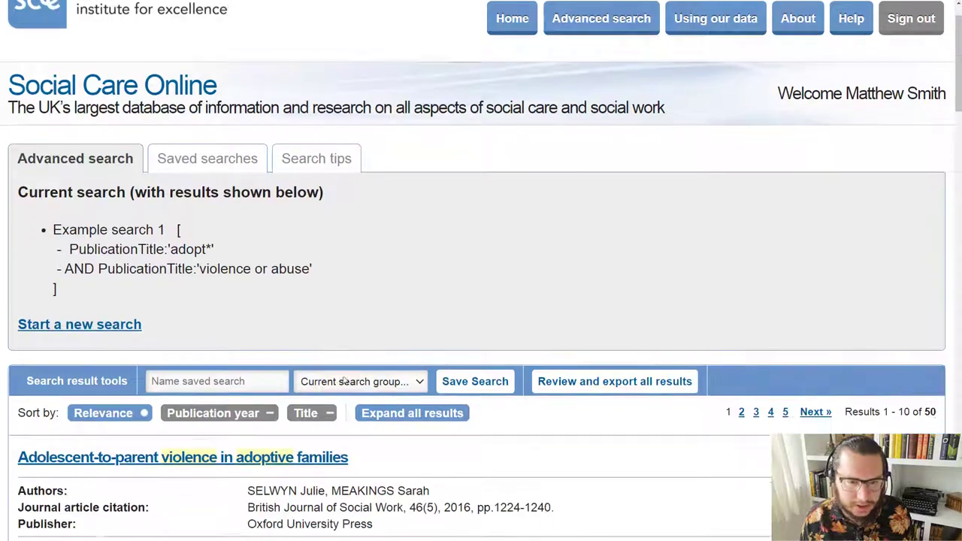
{"action": "scroll", "coordinate": [462, 376], "scroll_direction": "up", "scroll_amount": 1}
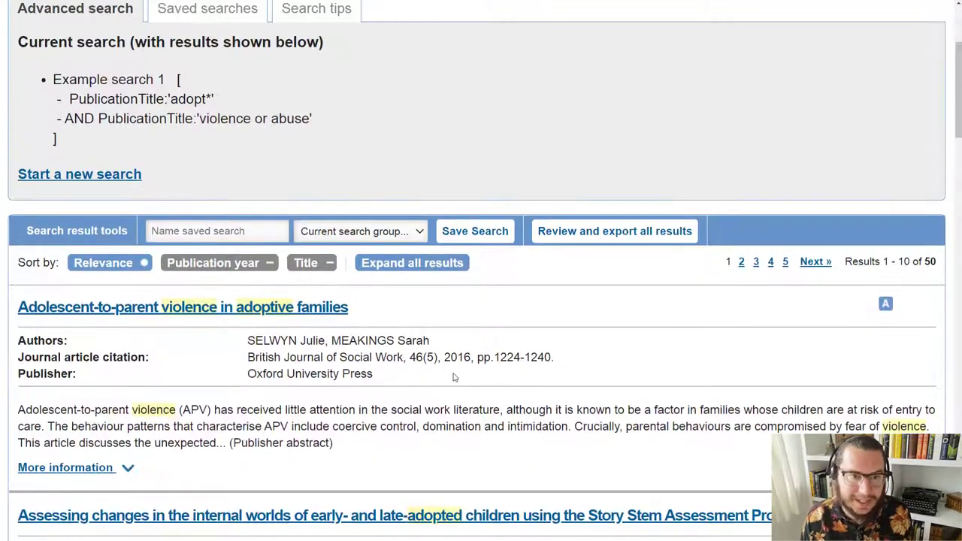
{"action": "scroll", "coordinate": [478, 410], "scroll_direction": "down", "scroll_amount": 1}
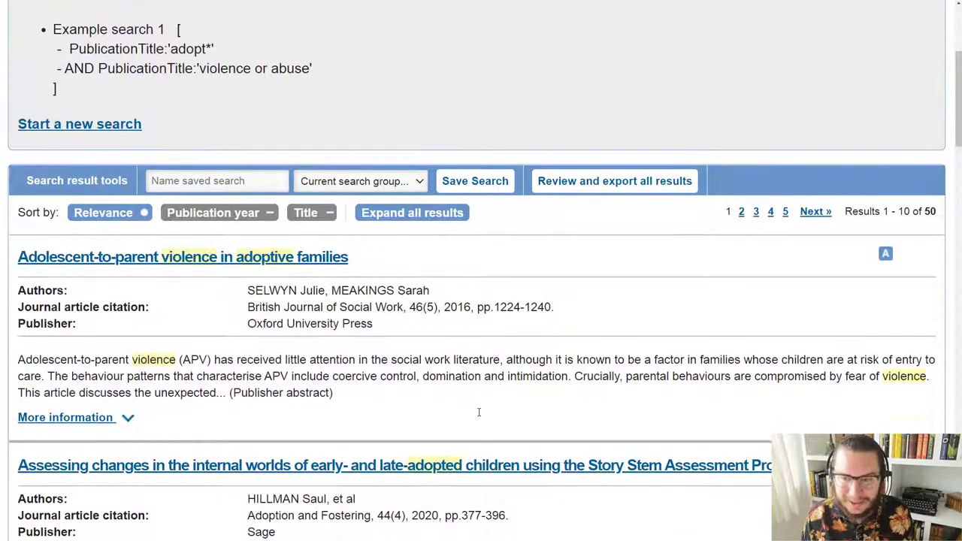
{"action": "scroll", "coordinate": [254, 272], "scroll_direction": "up", "scroll_amount": 4}
Step: Return to Saved searches and re-run the Human trafficking search instead of Example search 1
{"action": "left_click", "coordinate": [215, 212]}
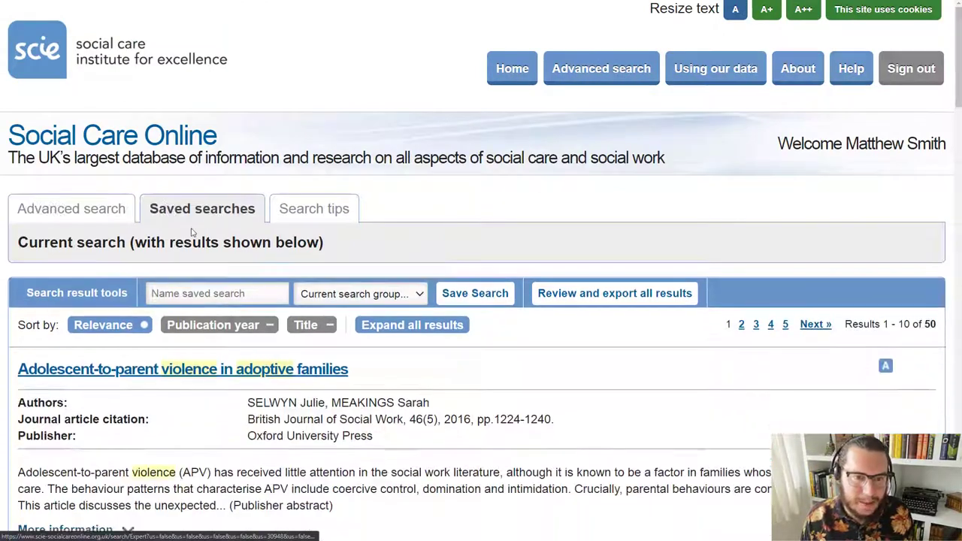
{"action": "left_click", "coordinate": [32, 354]}
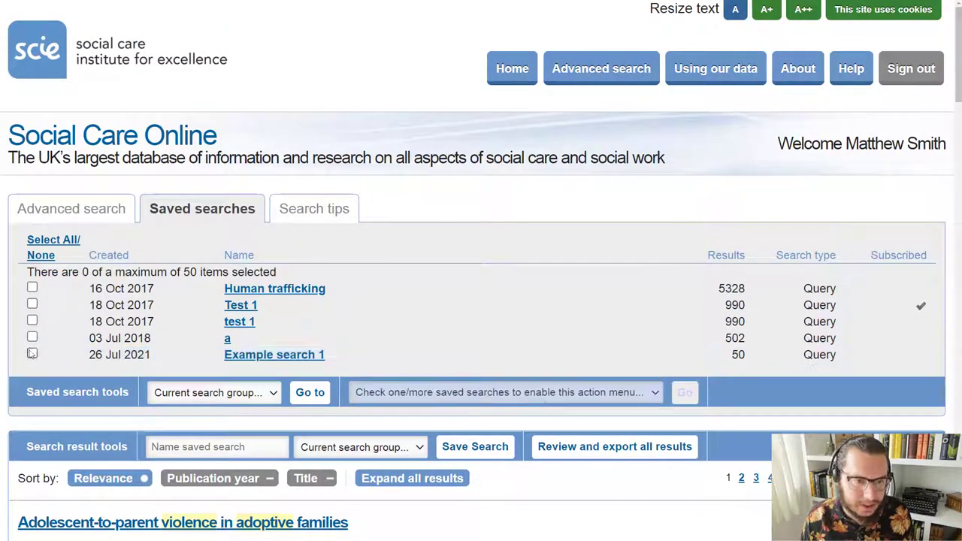
{"action": "left_click", "coordinate": [32, 289]}
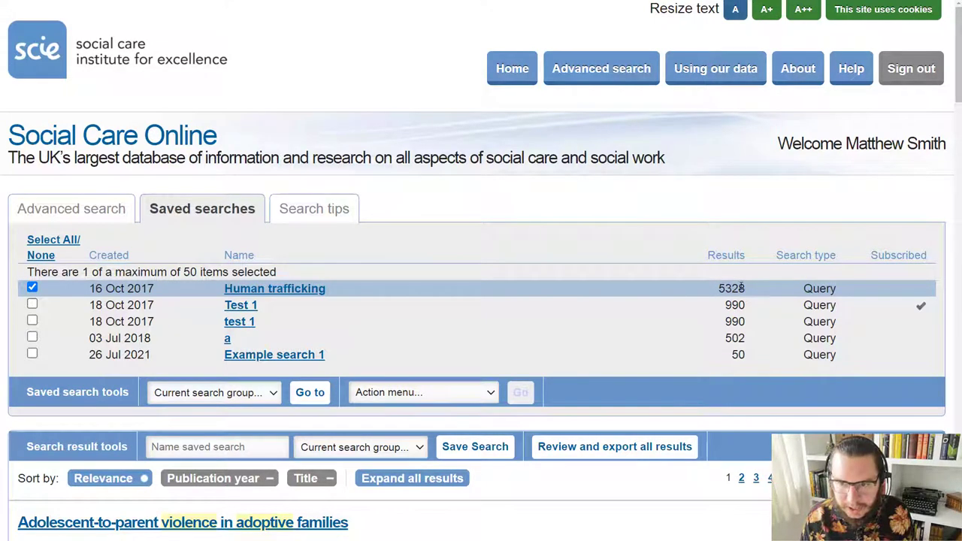
{"action": "left_click", "coordinate": [380, 395]}
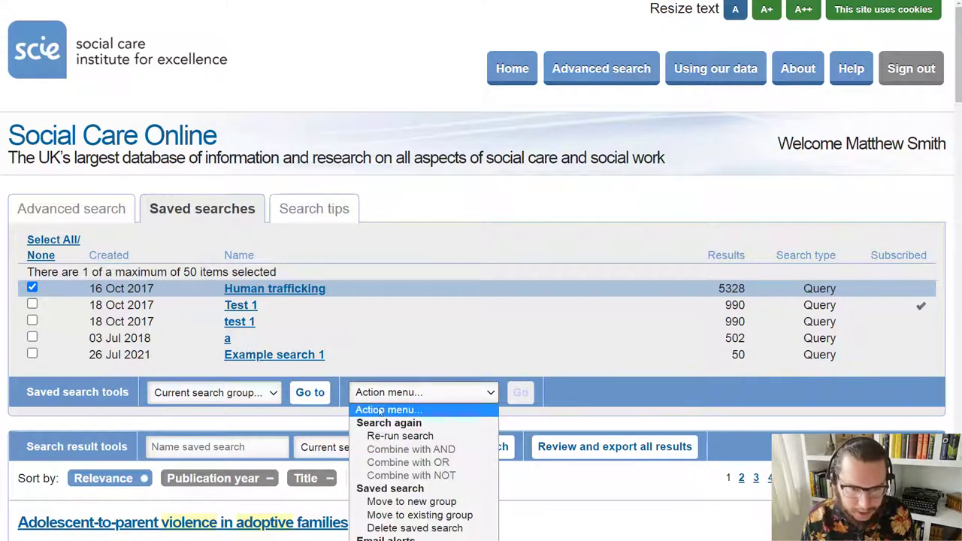
{"action": "left_click", "coordinate": [410, 437]}
{"action": "left_click", "coordinate": [516, 401]}
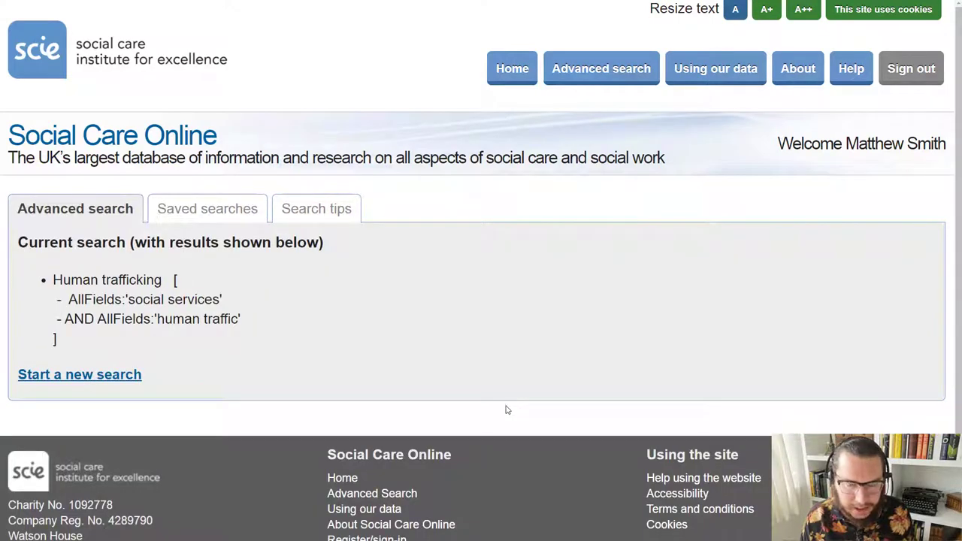
{"action": "scroll", "coordinate": [507, 410], "scroll_direction": "down", "scroll_amount": 1}
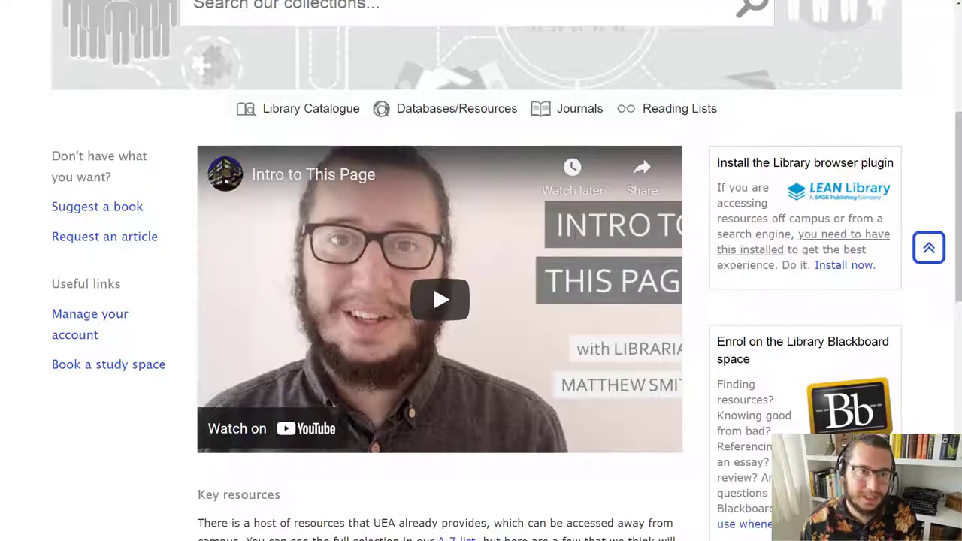
Step: Scroll the UEA Library guide to Key resources, where Social Care Online is listed first
{"action": "scroll", "coordinate": [173, 205], "scroll_direction": "down", "scroll_amount": 5}
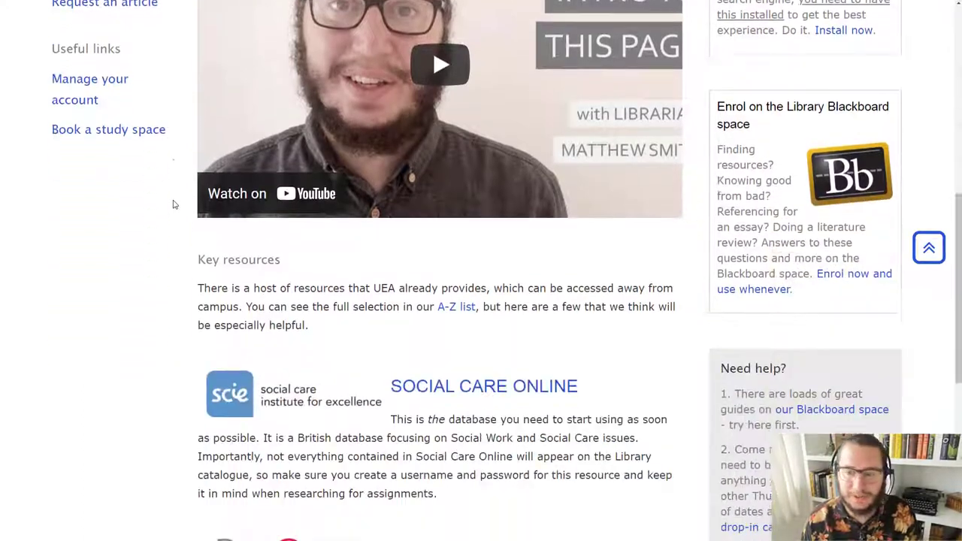